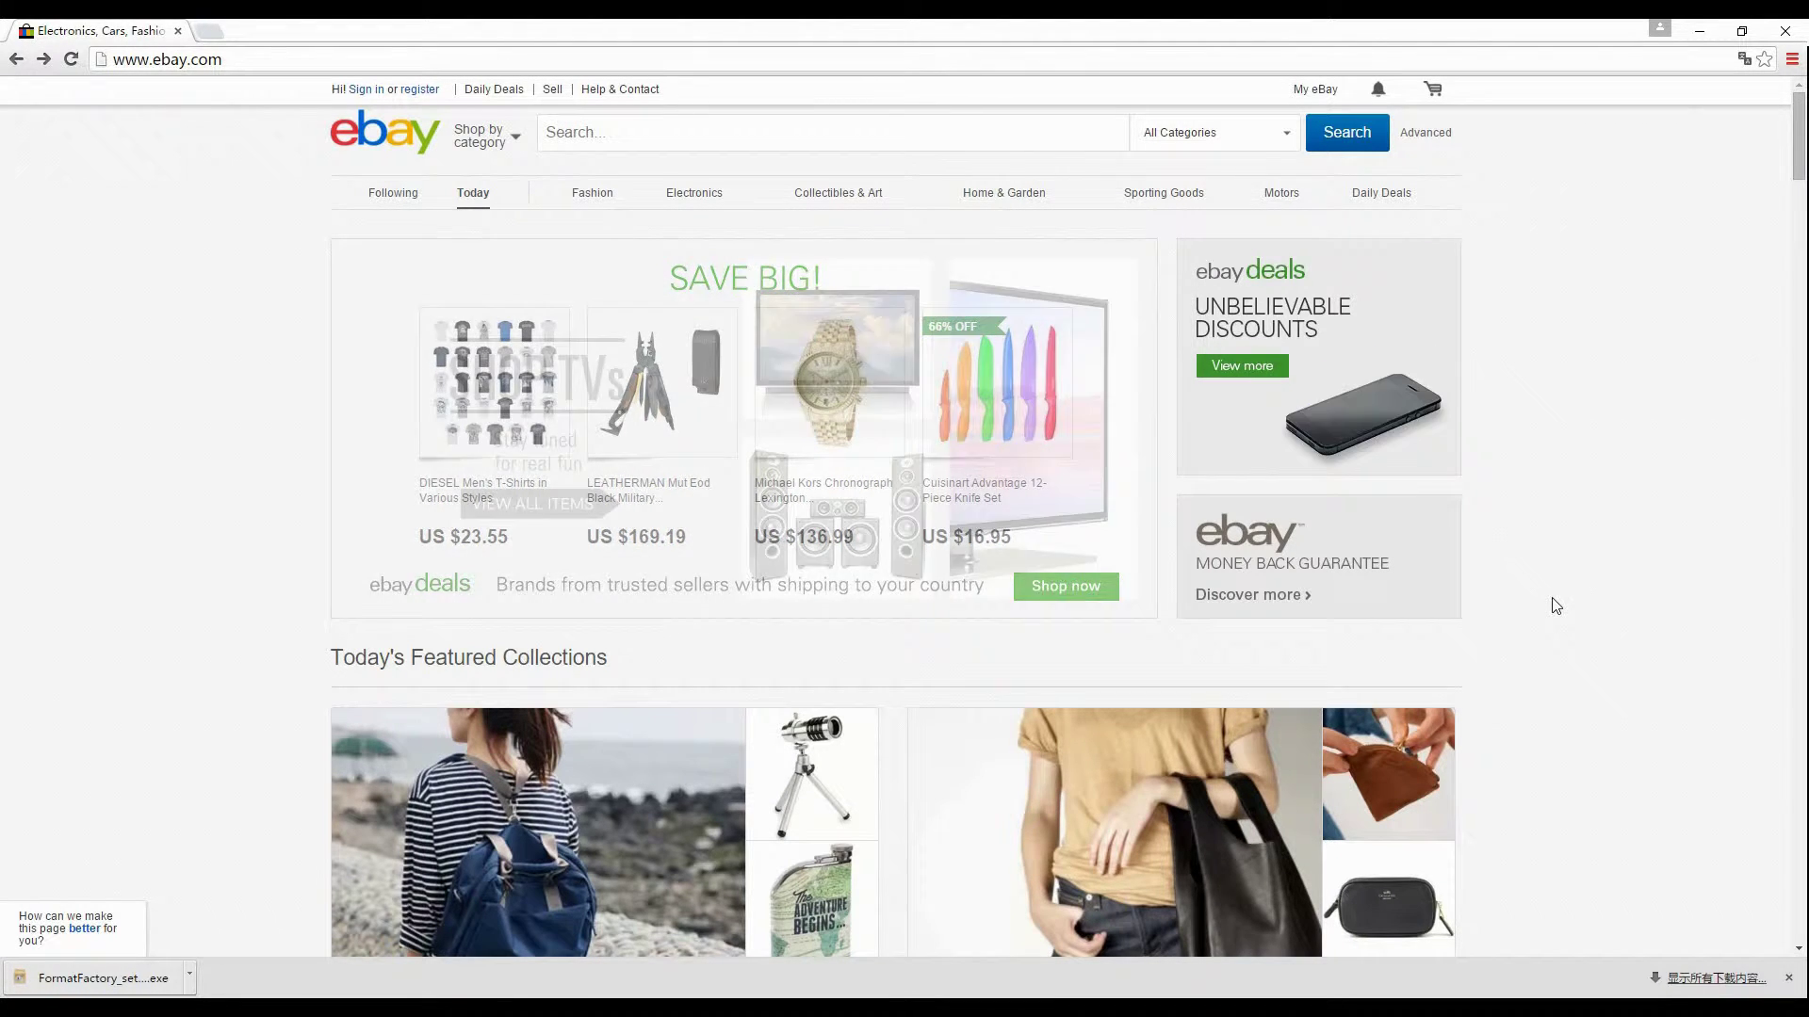
- Search eBay for TV
left_click(619, 139)
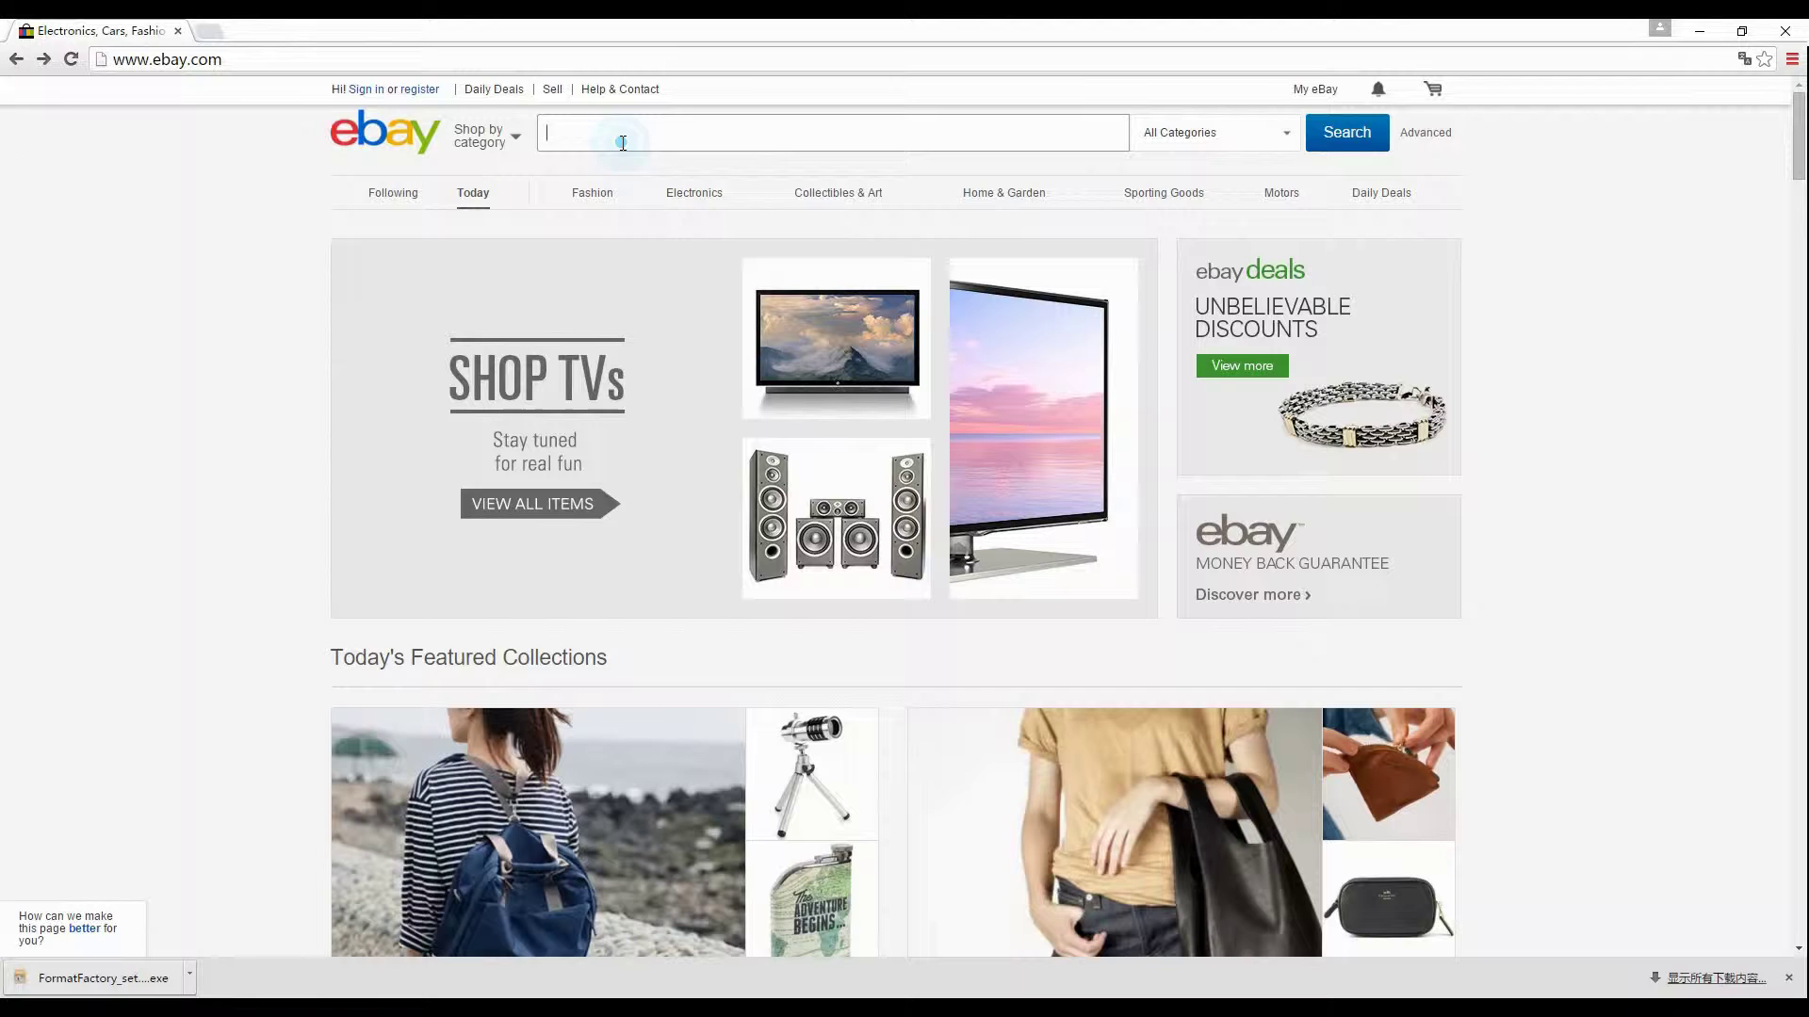
type("TV")
key("Return")
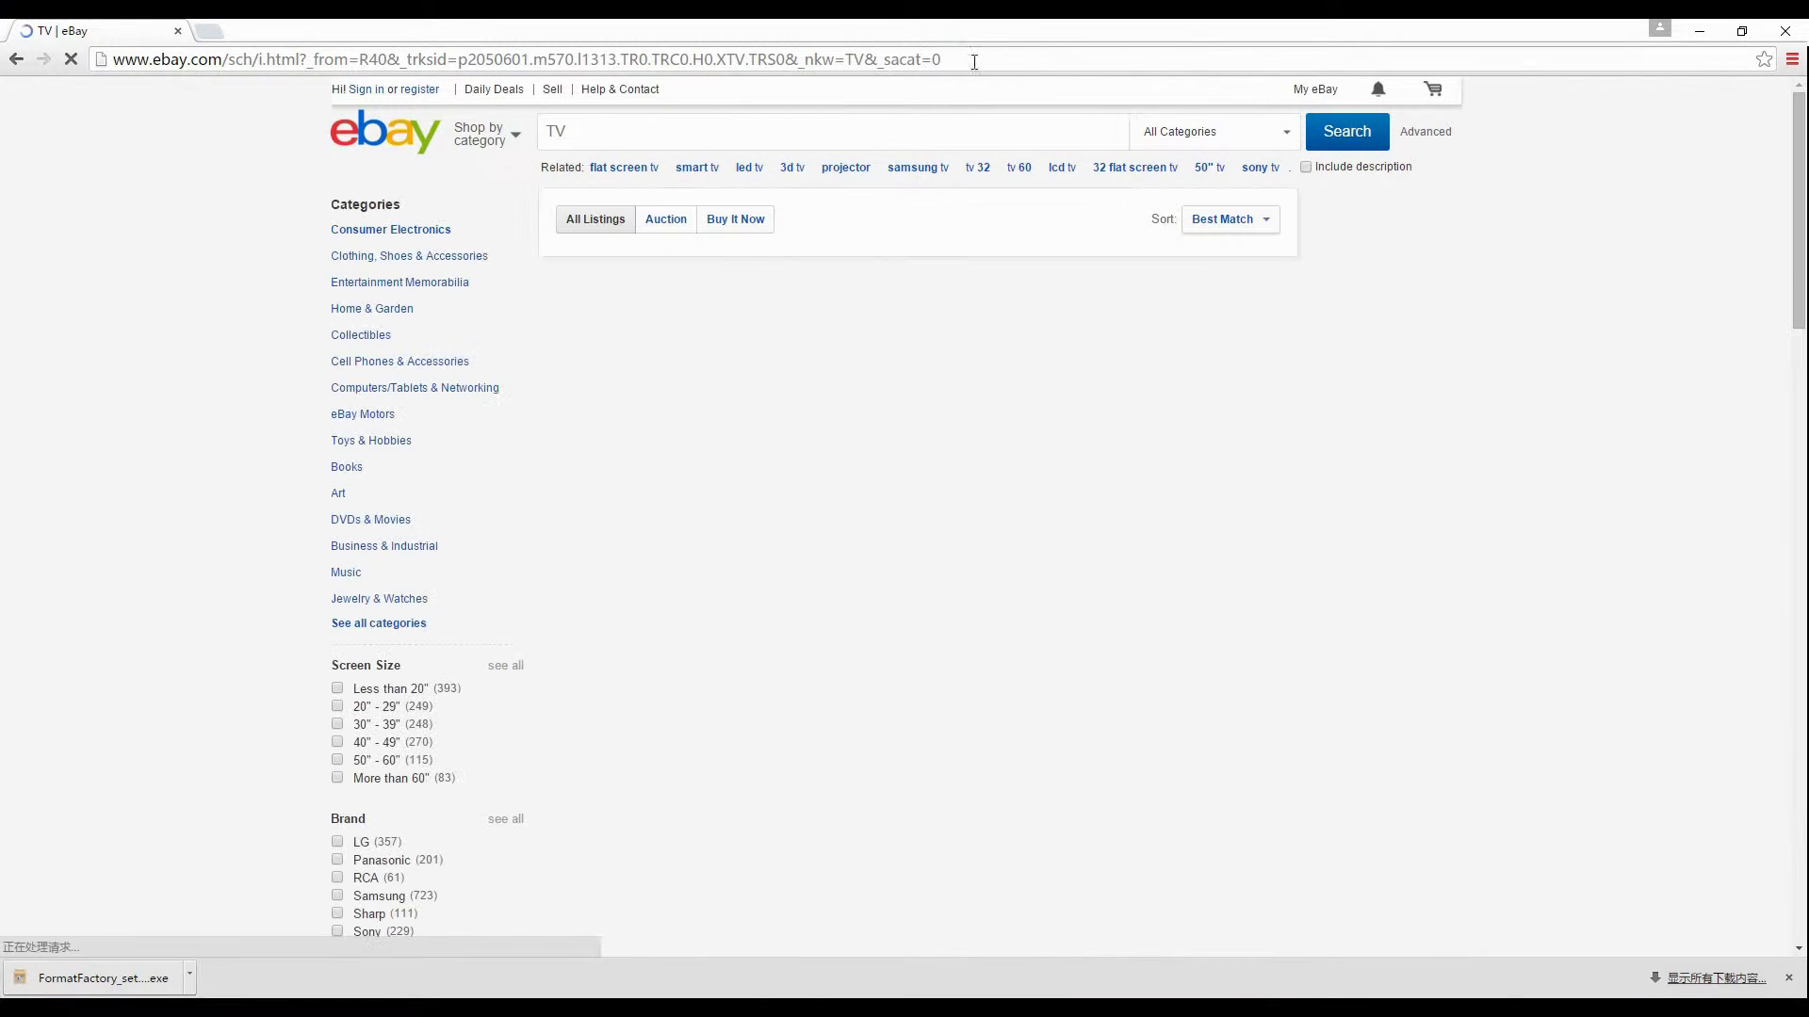
- Copy the TV results page address and start naming the new Octoparse task EBAYtest
left_click(974, 61)
key("ctrl+c")
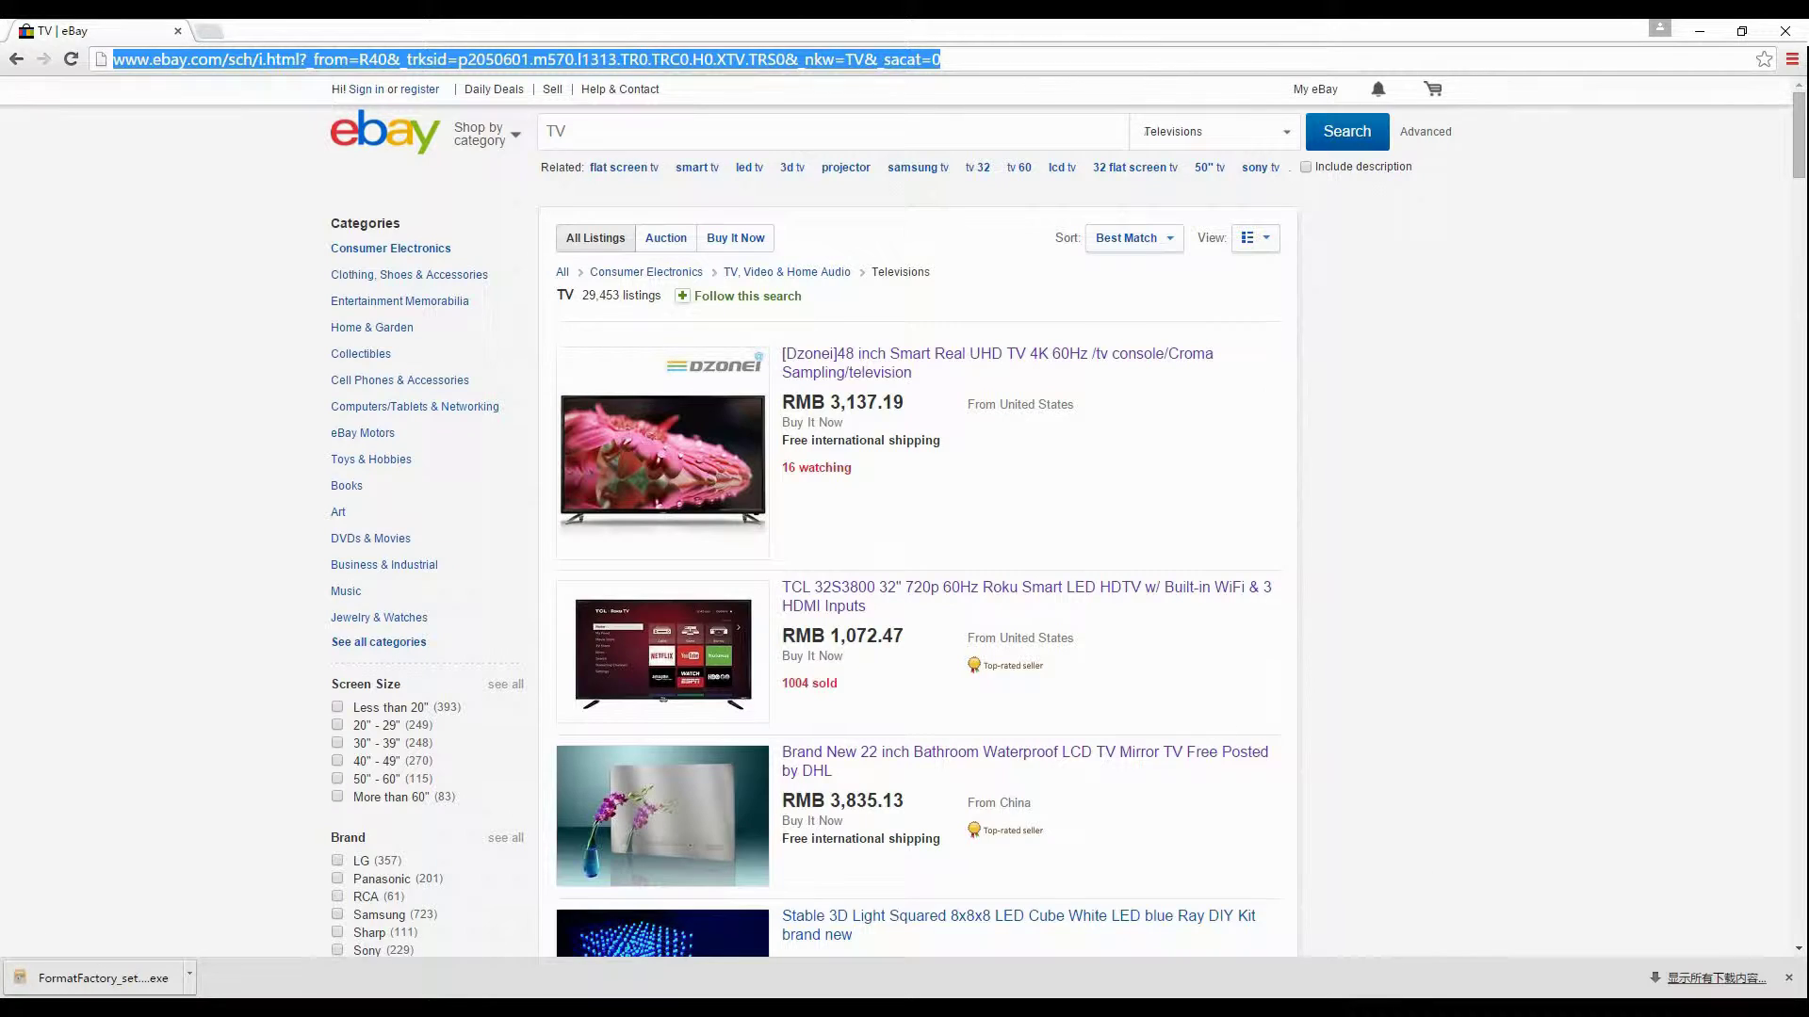
key("alt+Tab")
left_click(321, 123)
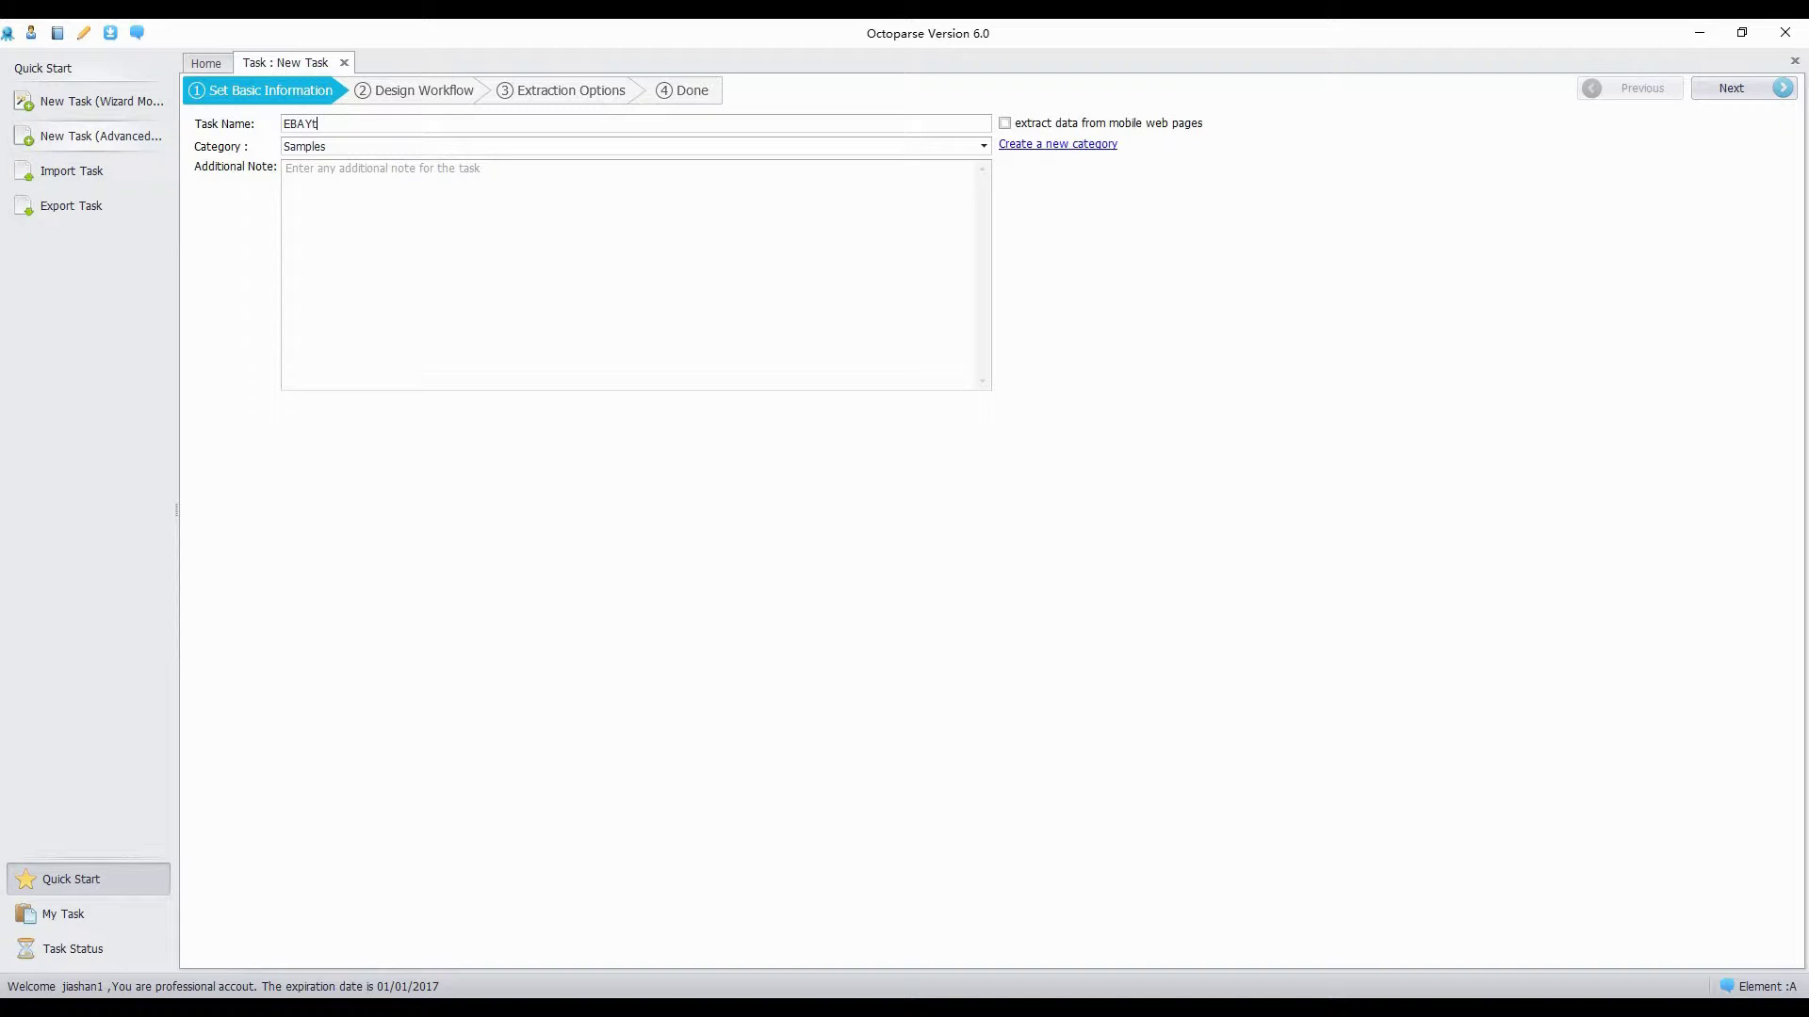
- Load the pasted eBay TV results address as the workflow's first webpage step, and save the task
left_click(1733, 88)
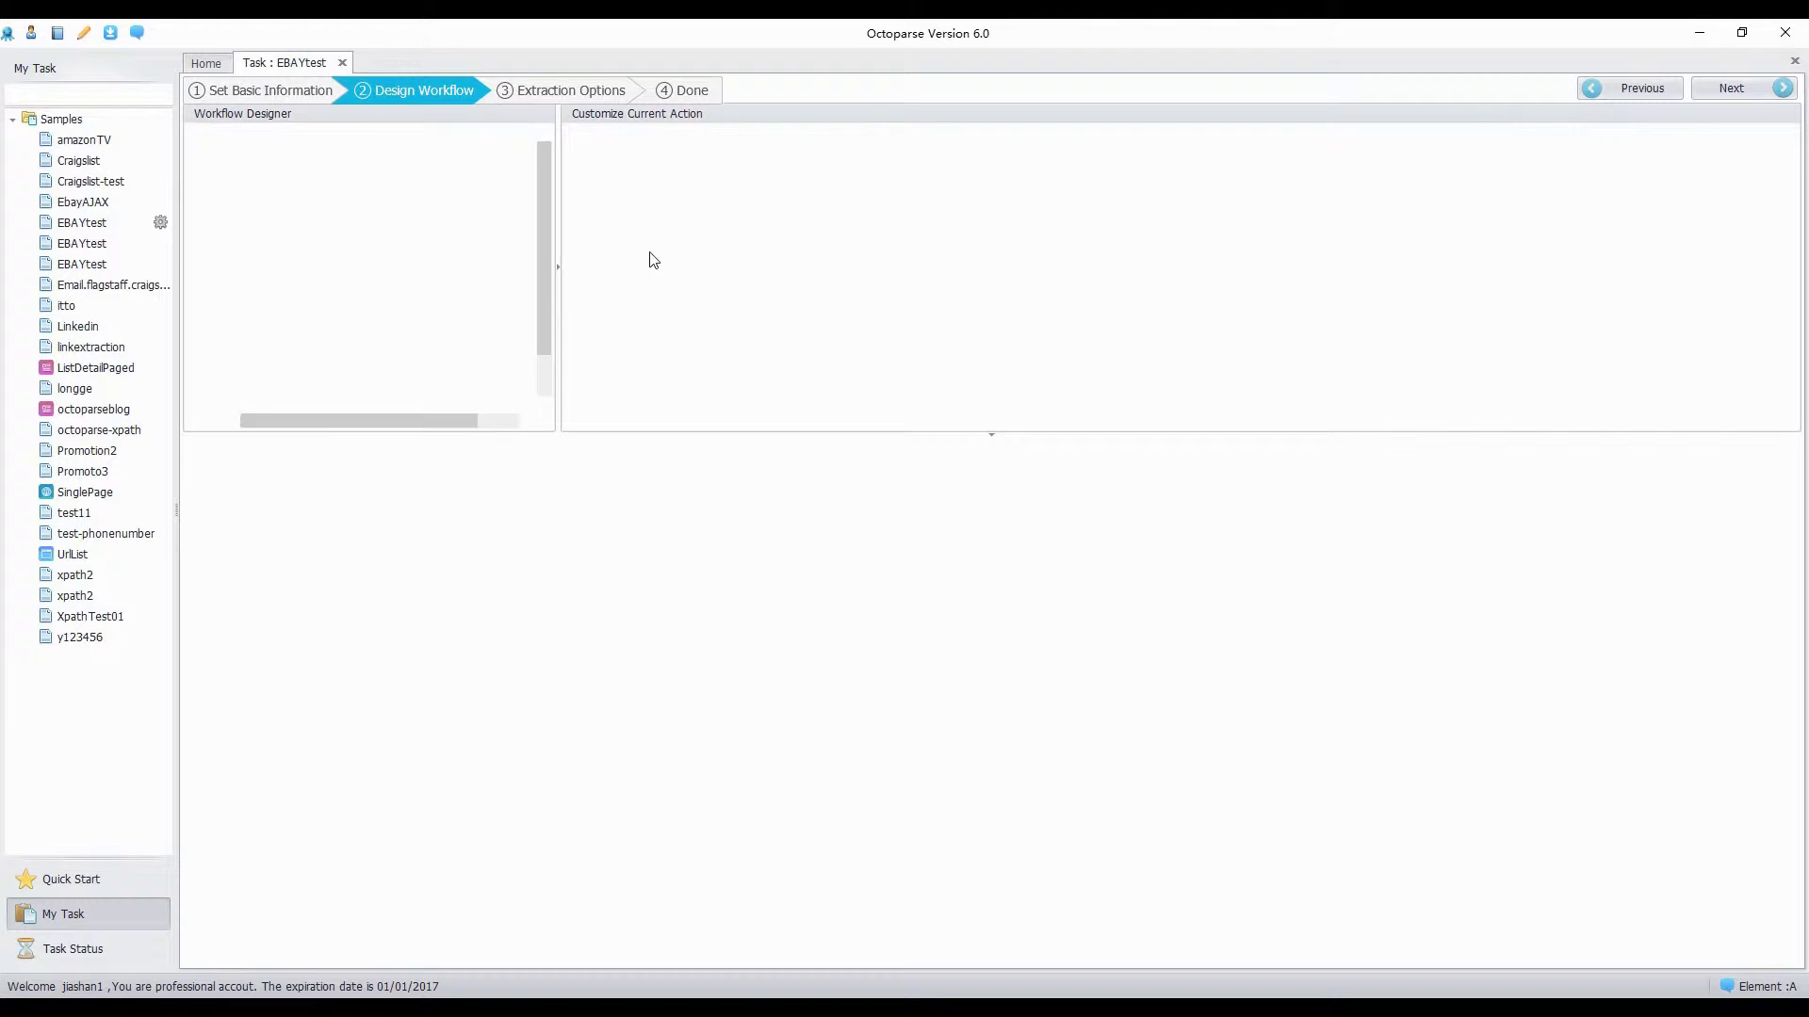
left_click(535, 476)
key("ctrl+v")
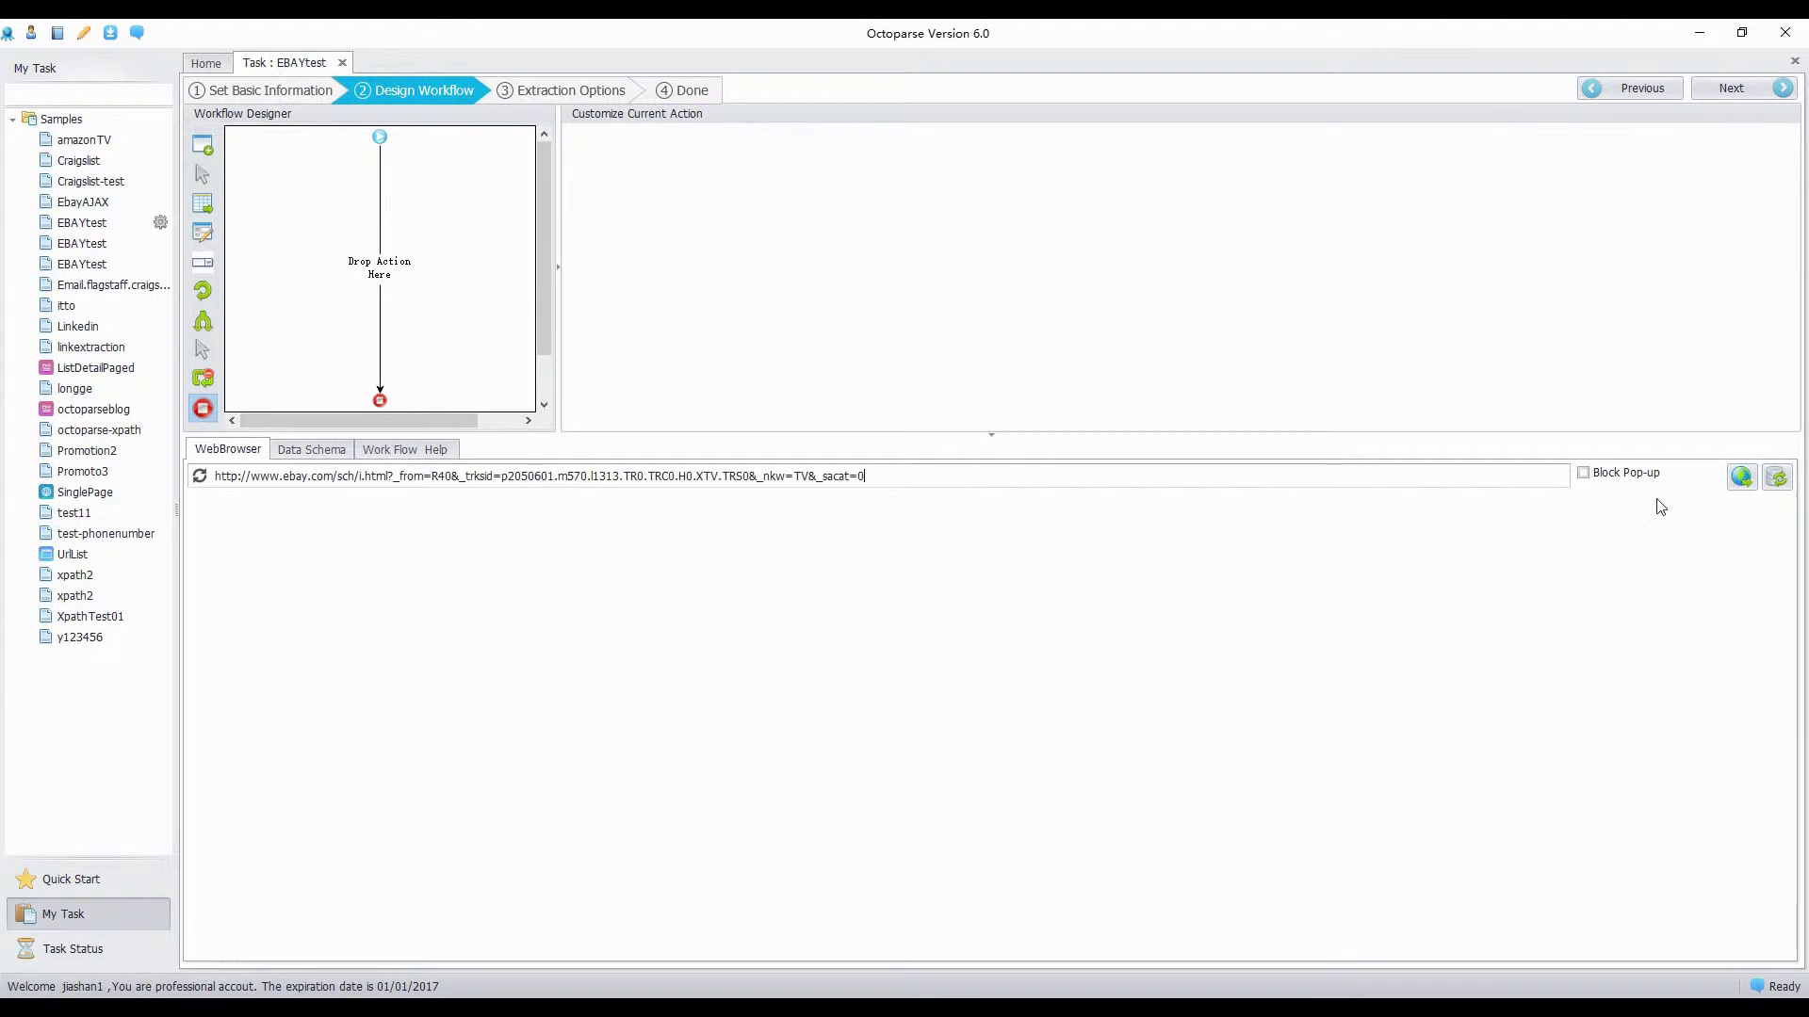
left_click(1739, 479)
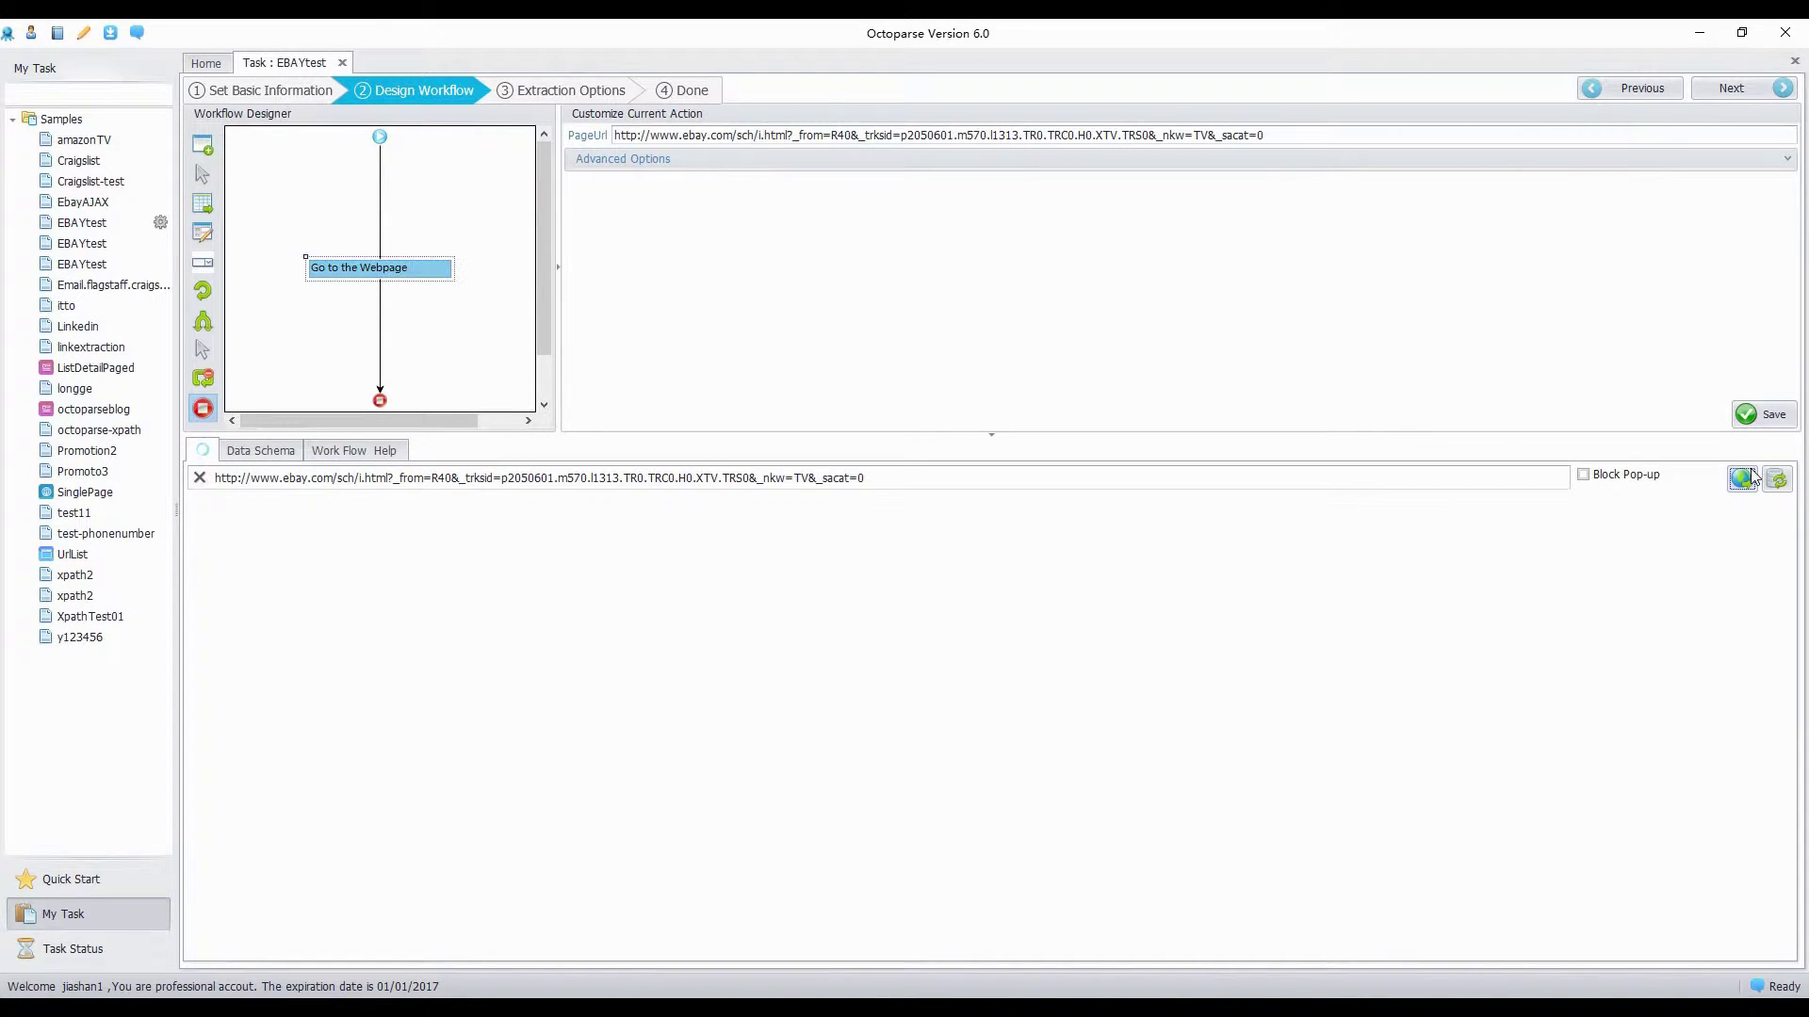
left_click(1768, 415)
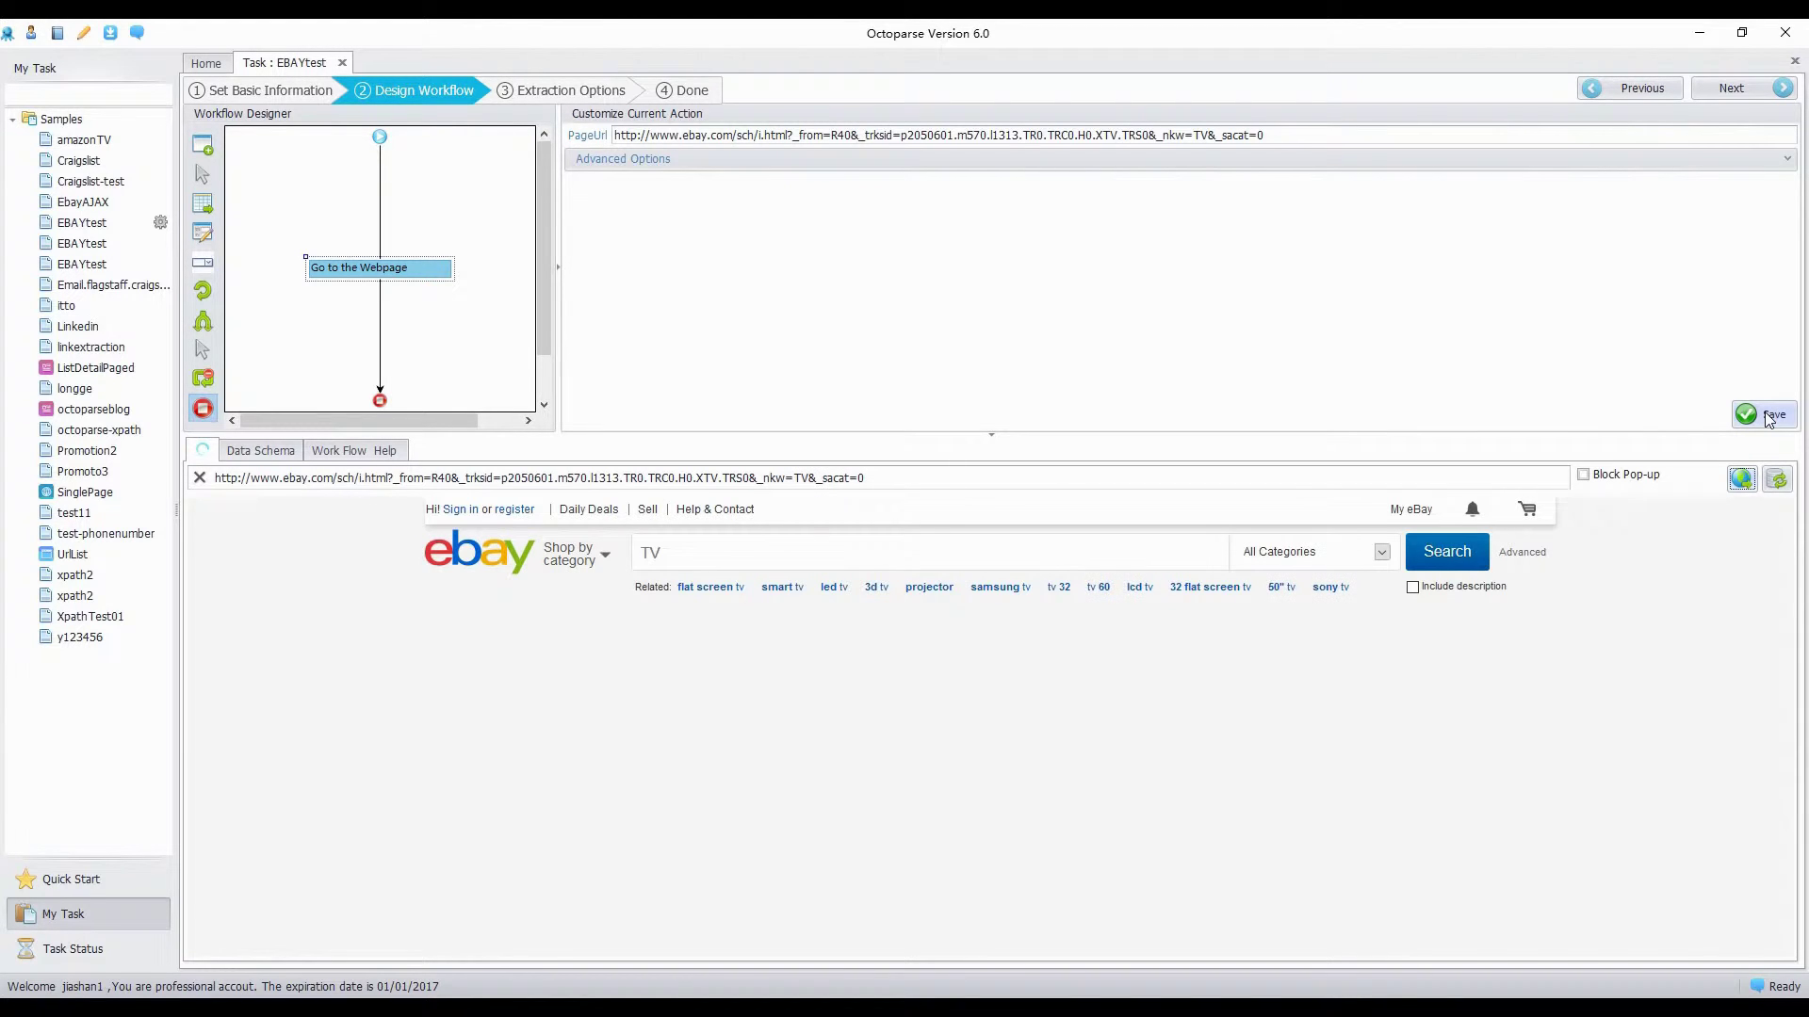
left_click(14, 119)
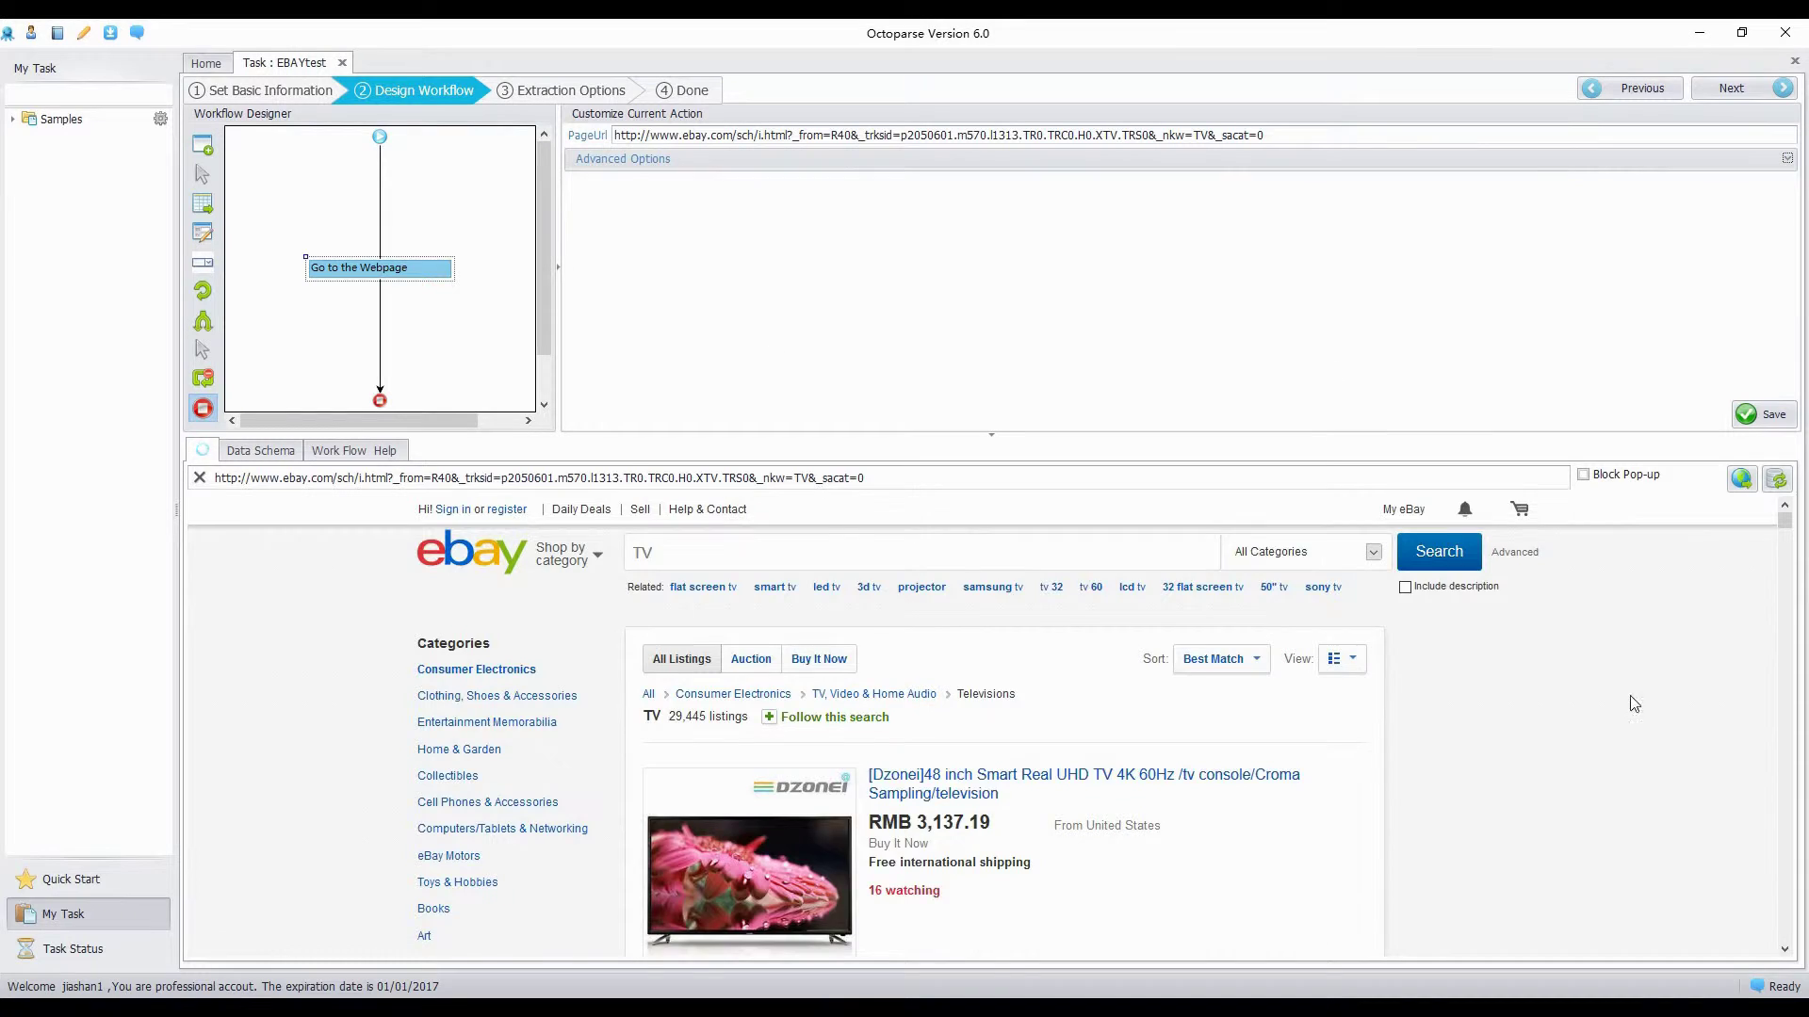
- Loop-click eBay's next-page arrow to create the Cycle Pages pagination loop
scroll(1173, 654, "down", 20)
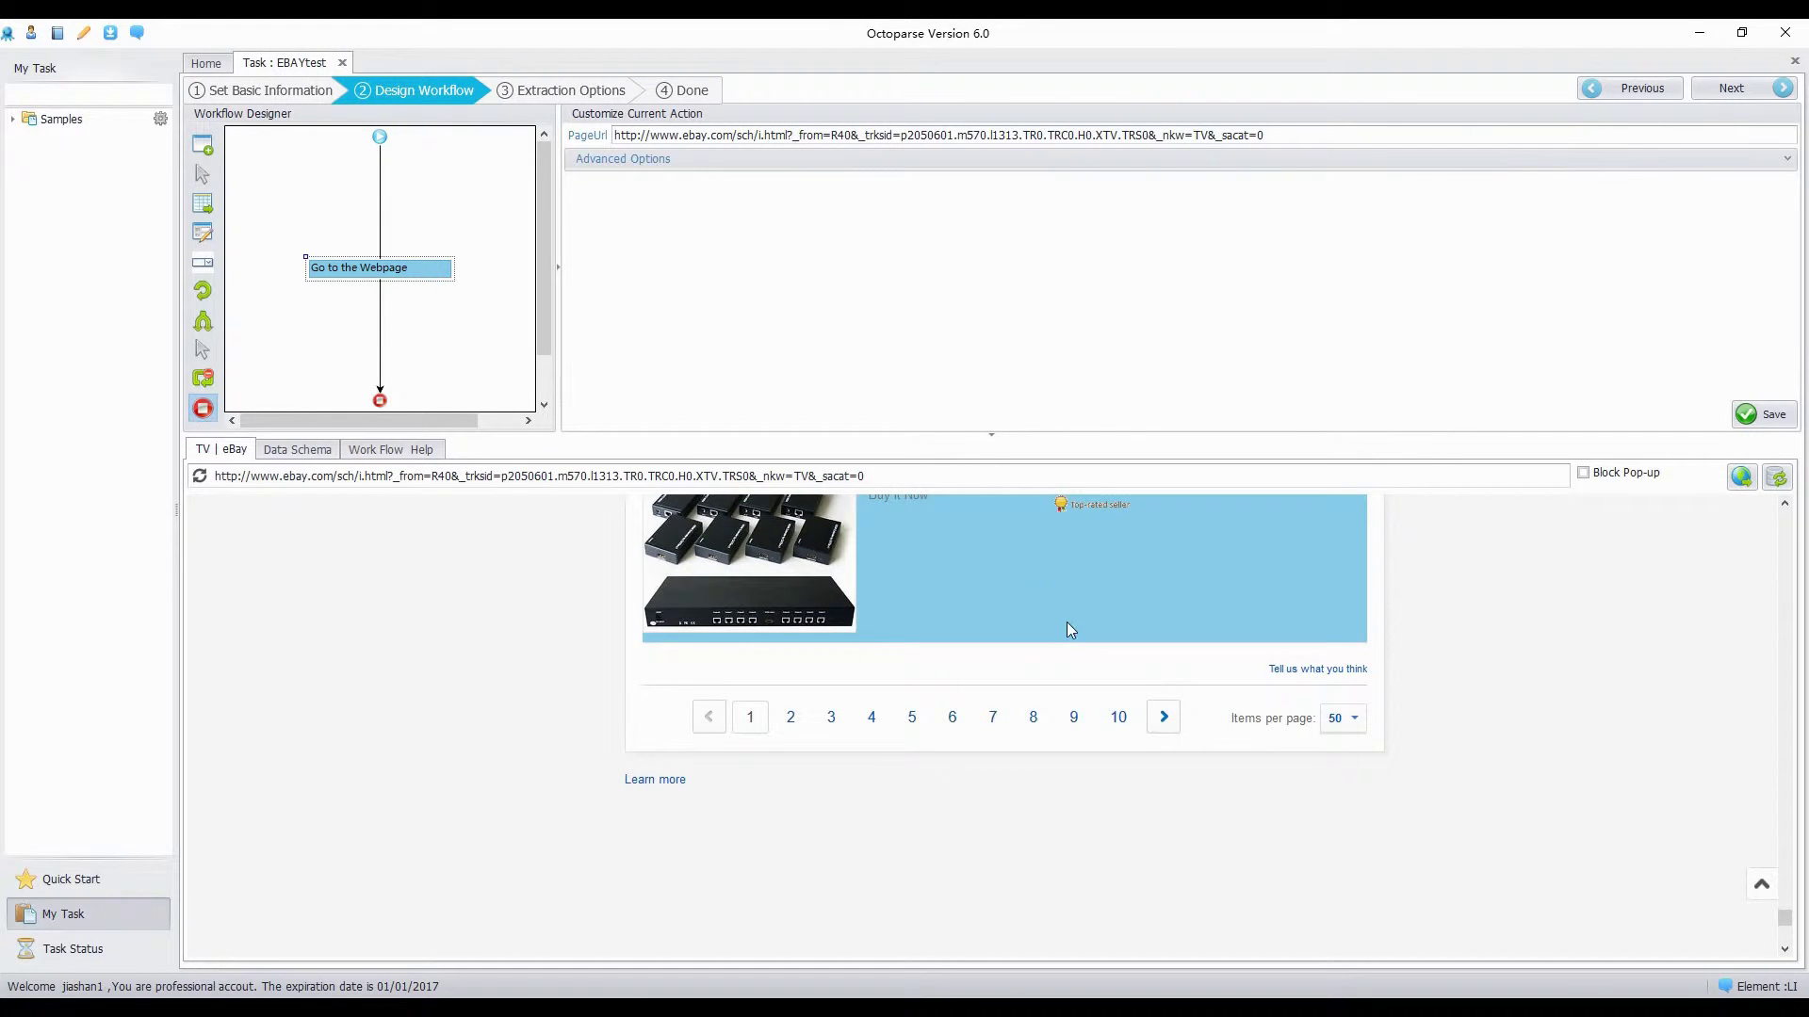
left_click(1160, 722)
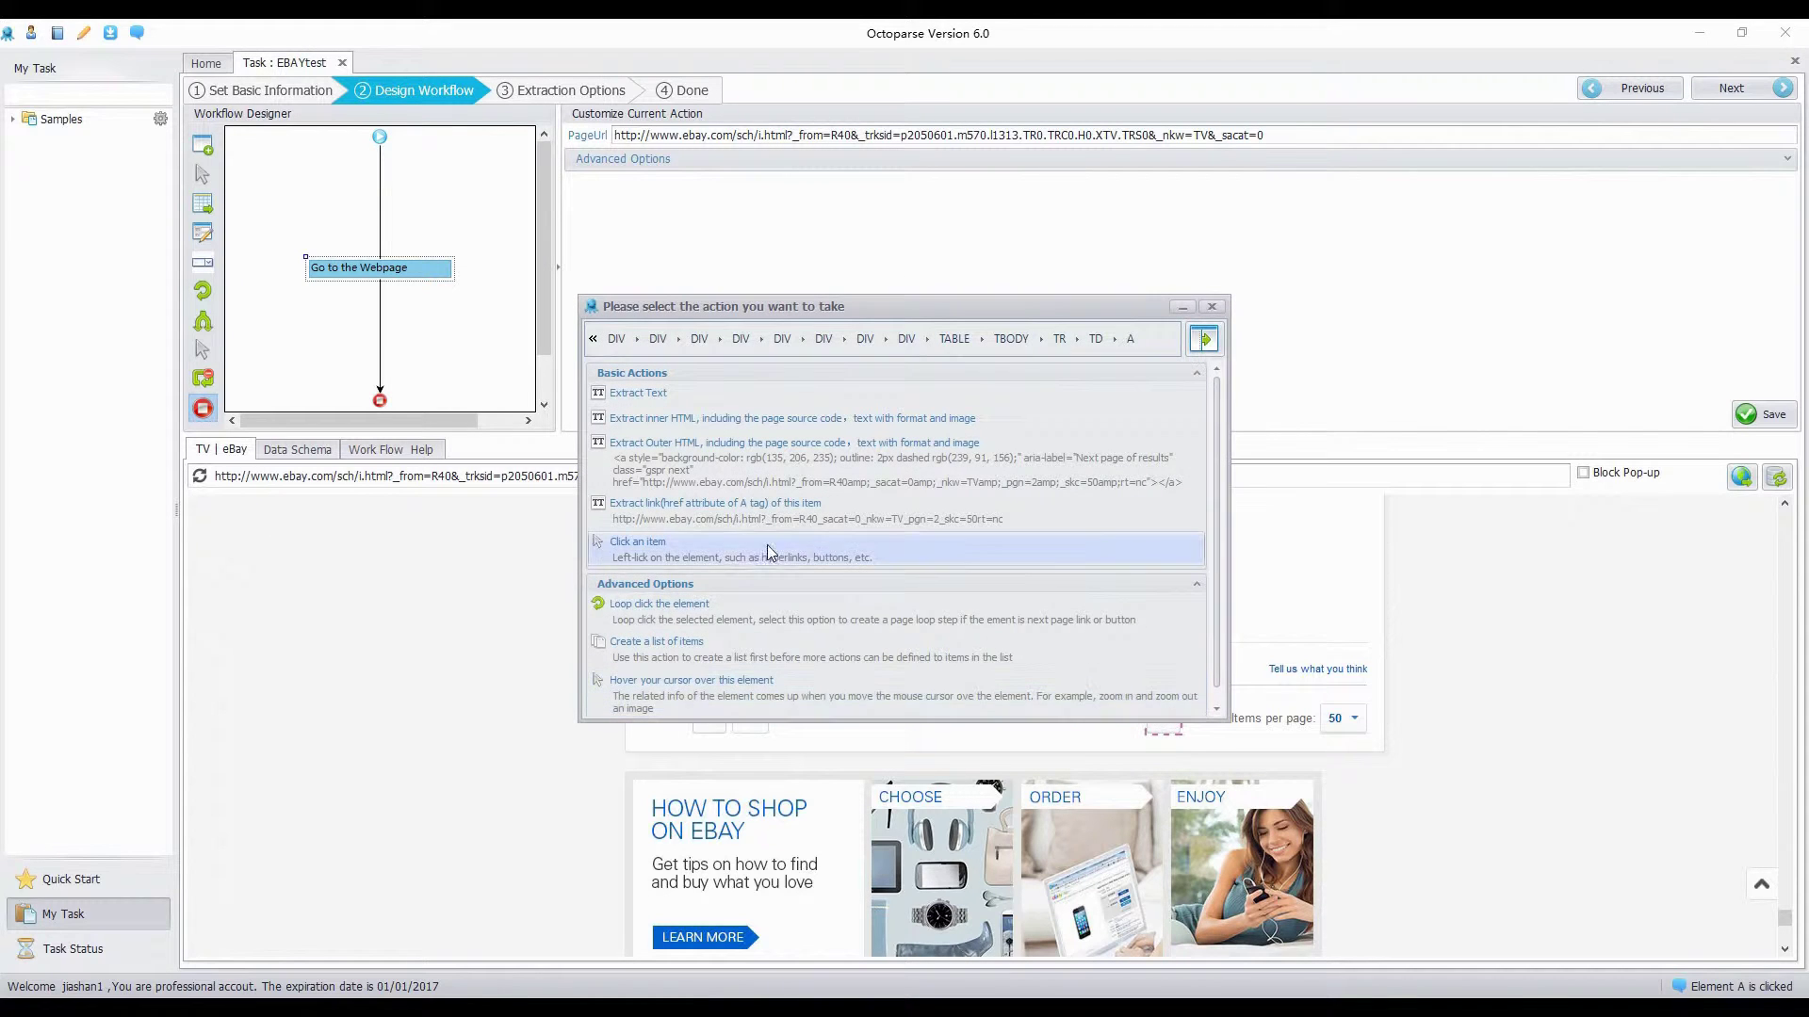
left_click(701, 619)
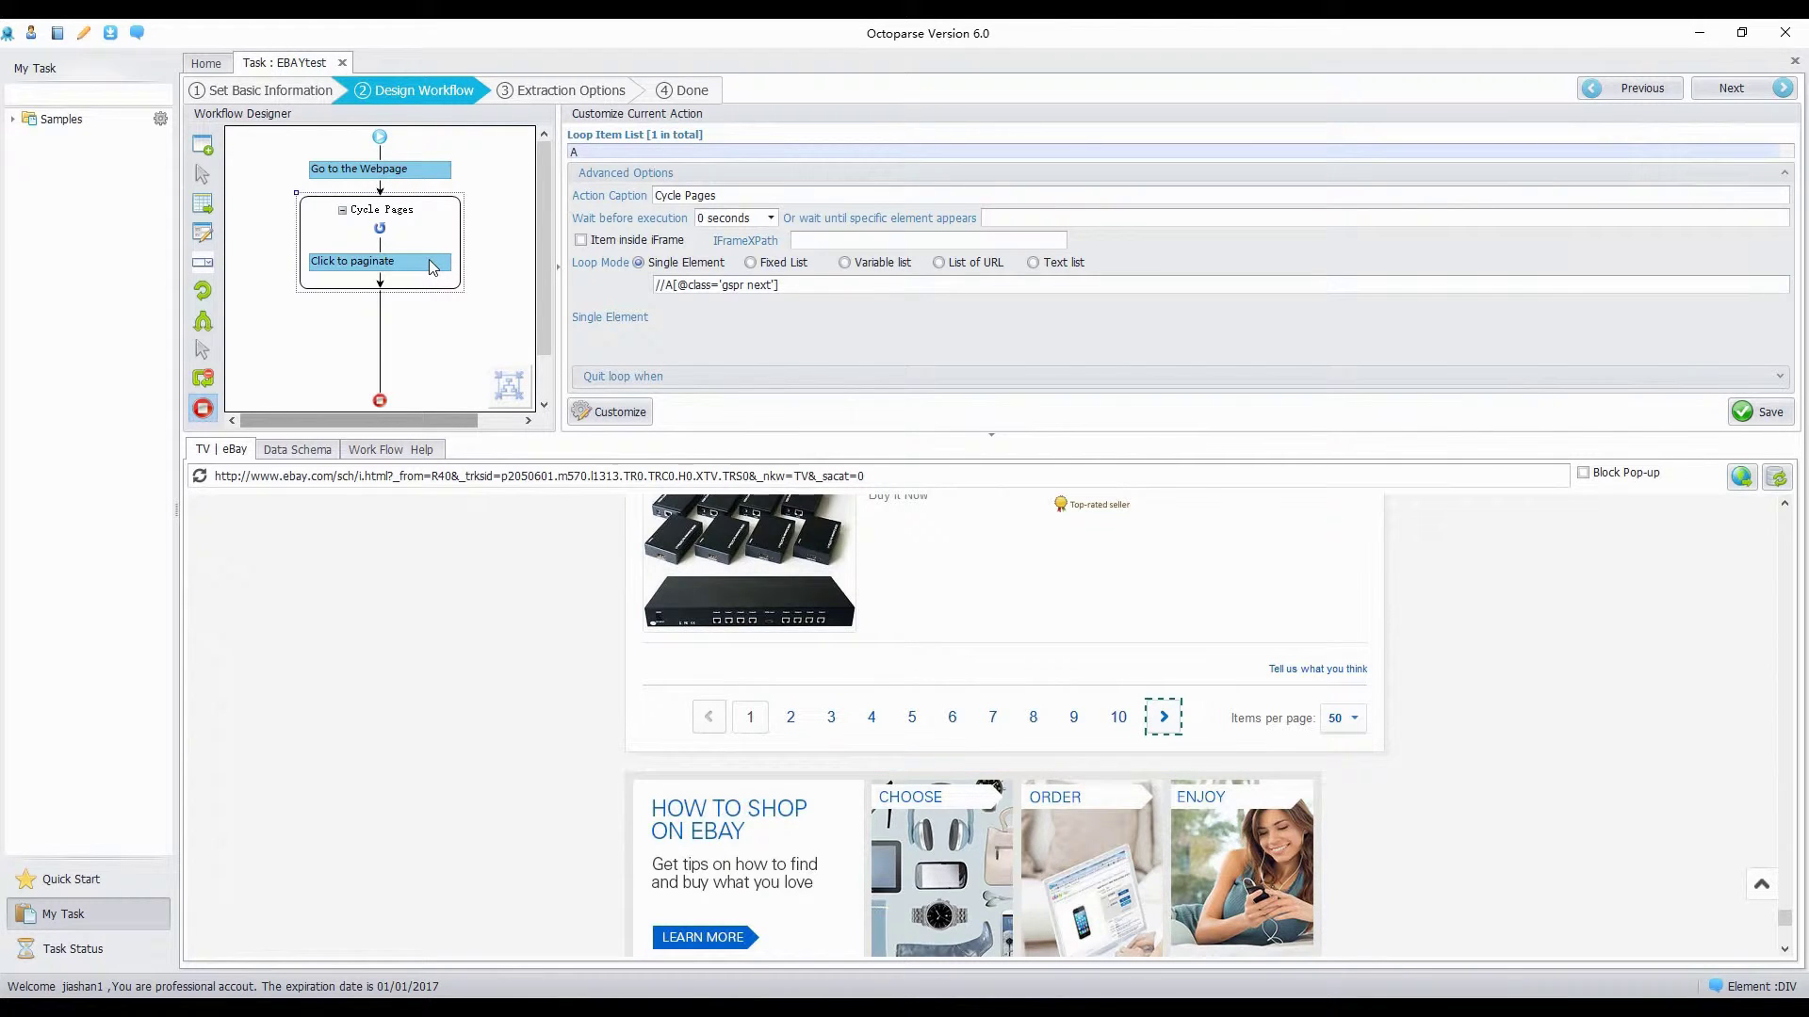
left_click(430, 265)
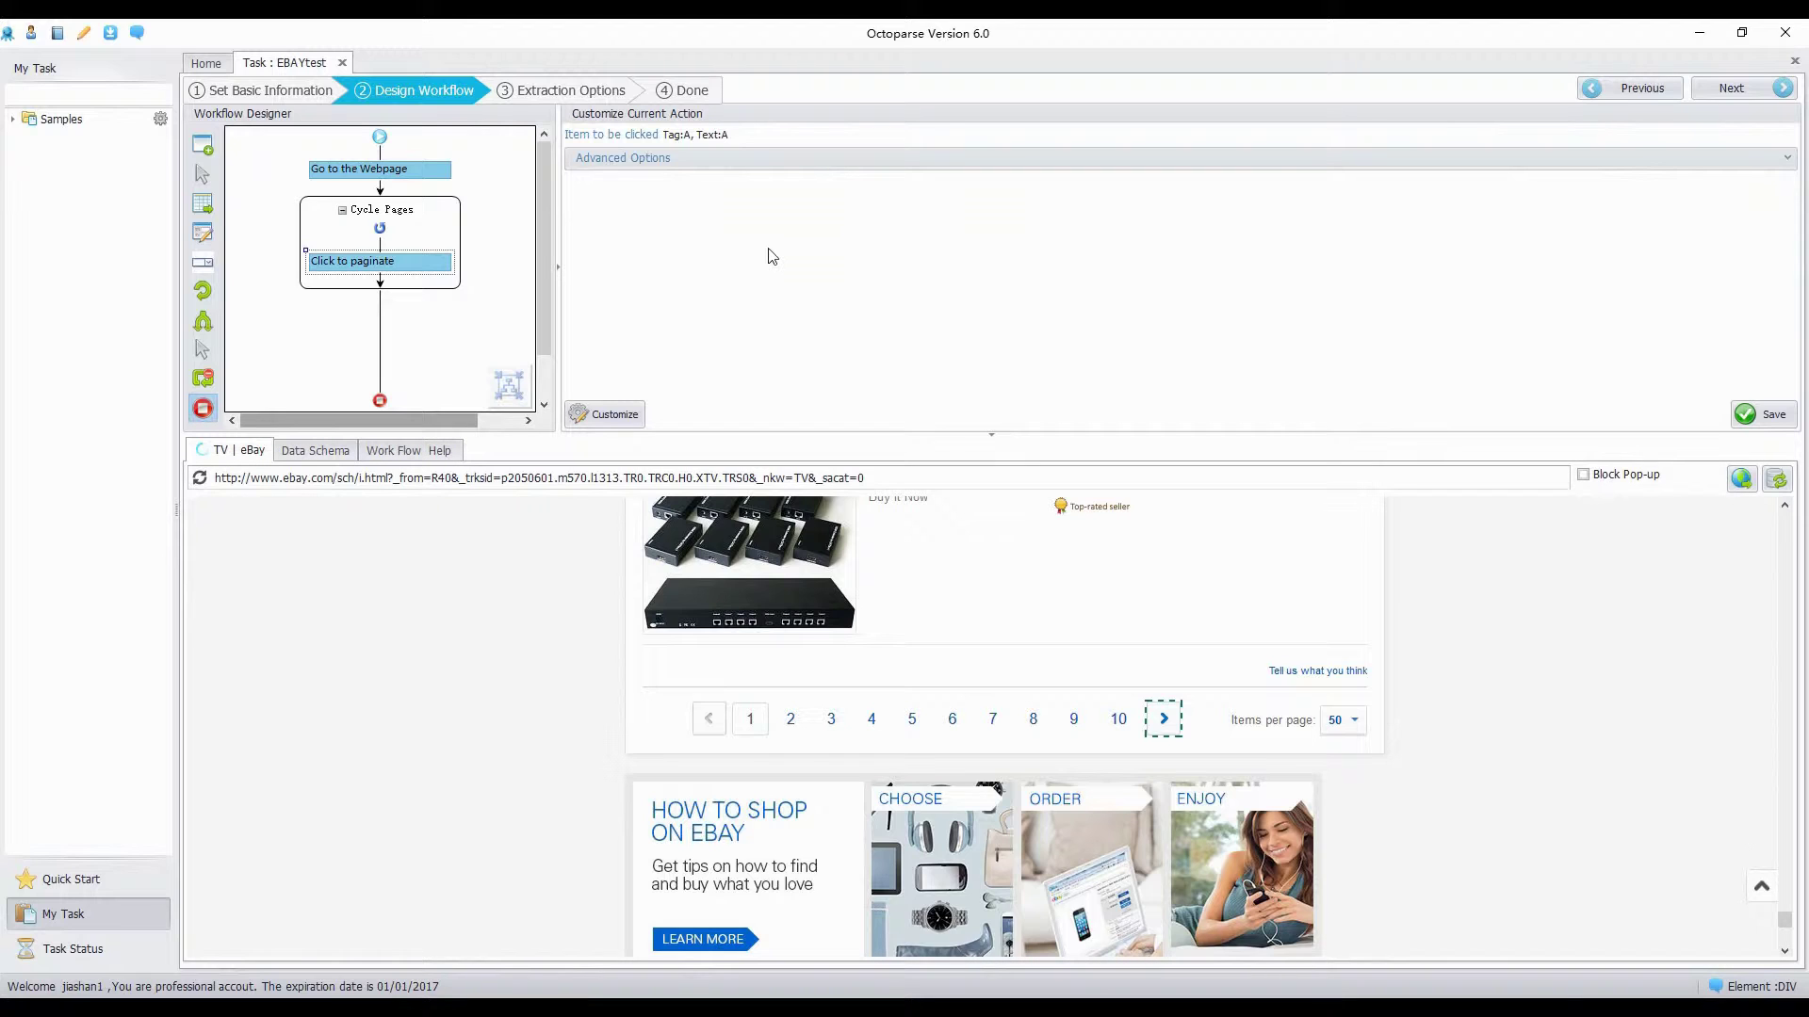
- Give the Click to paginate step AJAX loading with a 10-second timeout, and save
left_click(1788, 158)
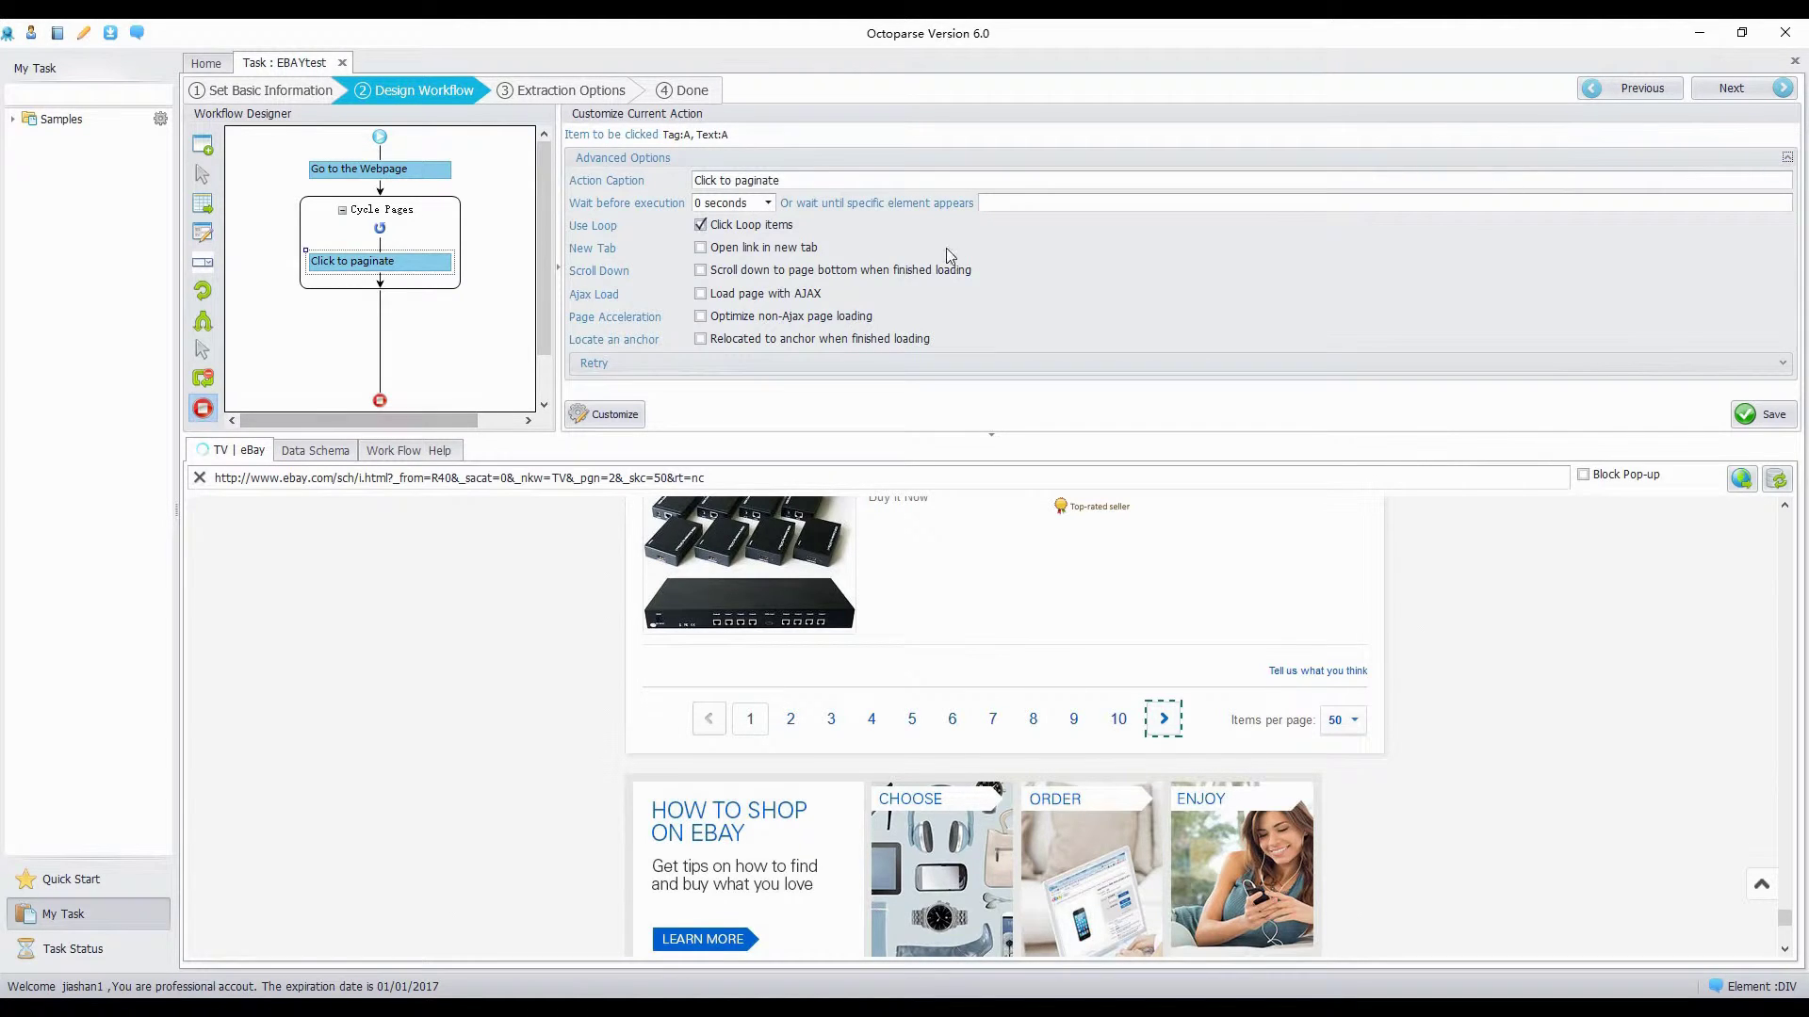
left_click(700, 294)
left_click(1274, 296)
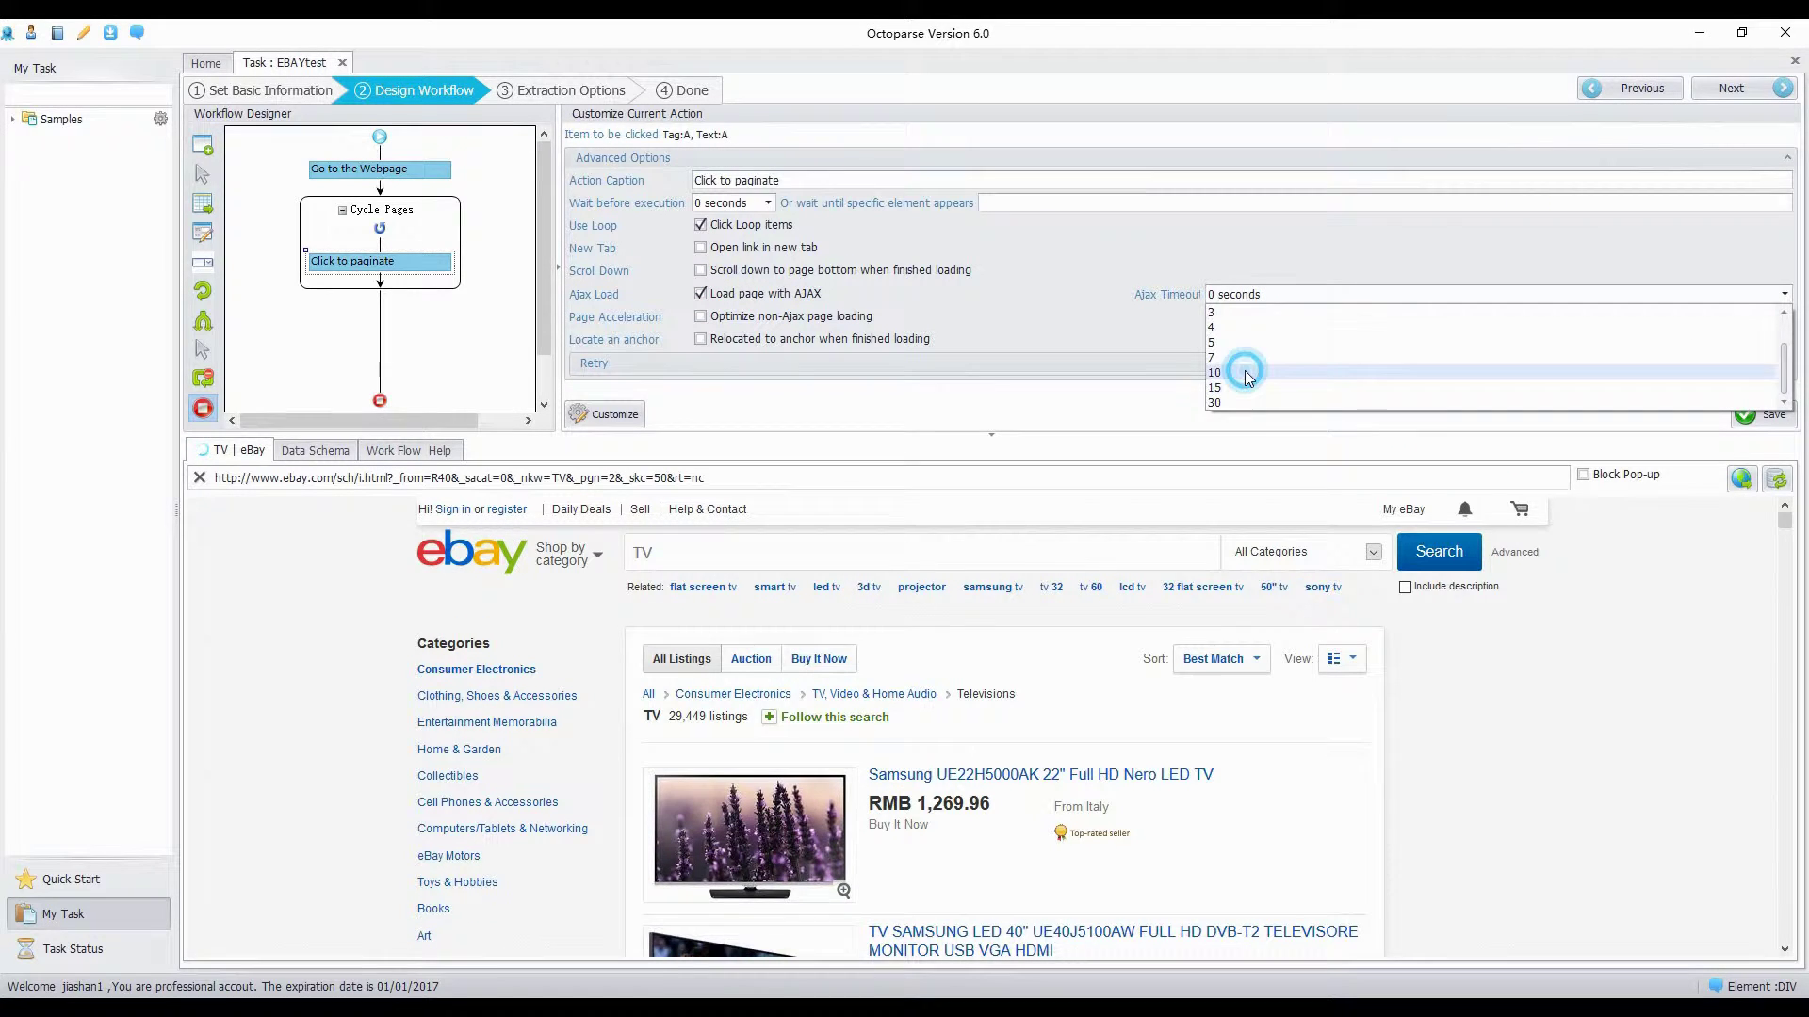
left_click(1243, 372)
left_click(1747, 417)
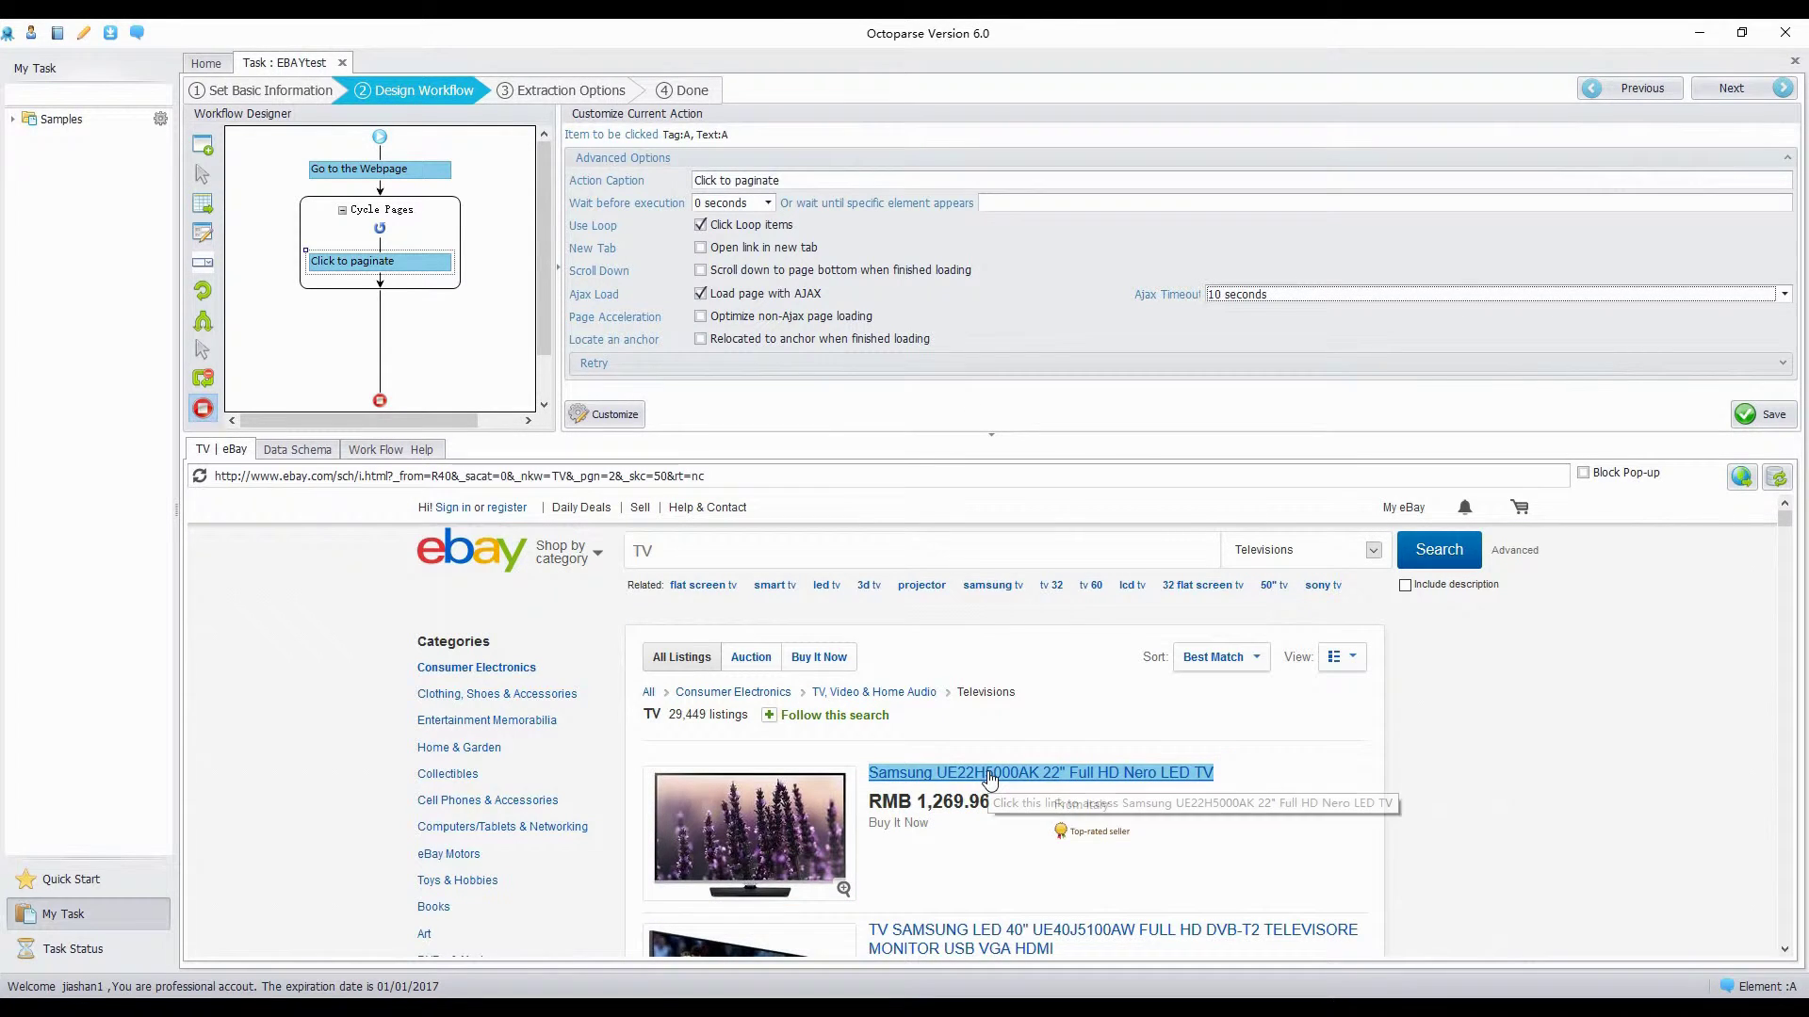
- Build a 50-item list from the first two TV listing titles and loop through it
left_click(989, 778)
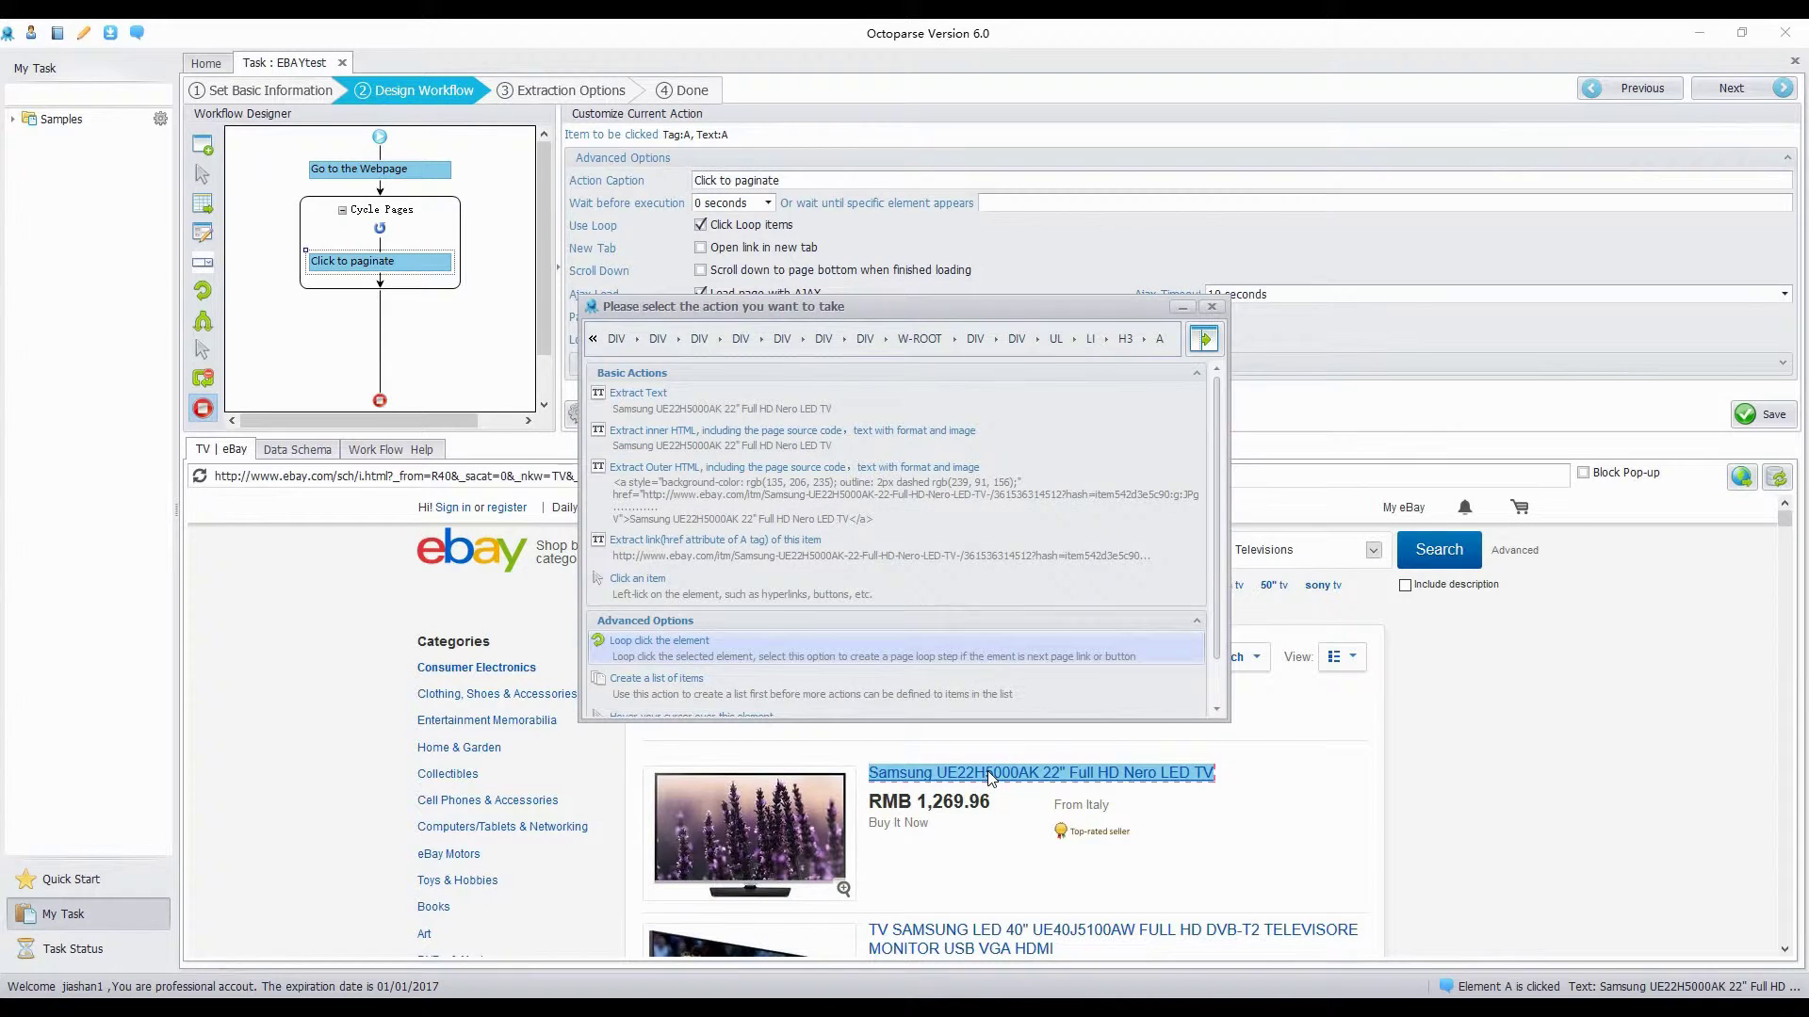
left_click(676, 695)
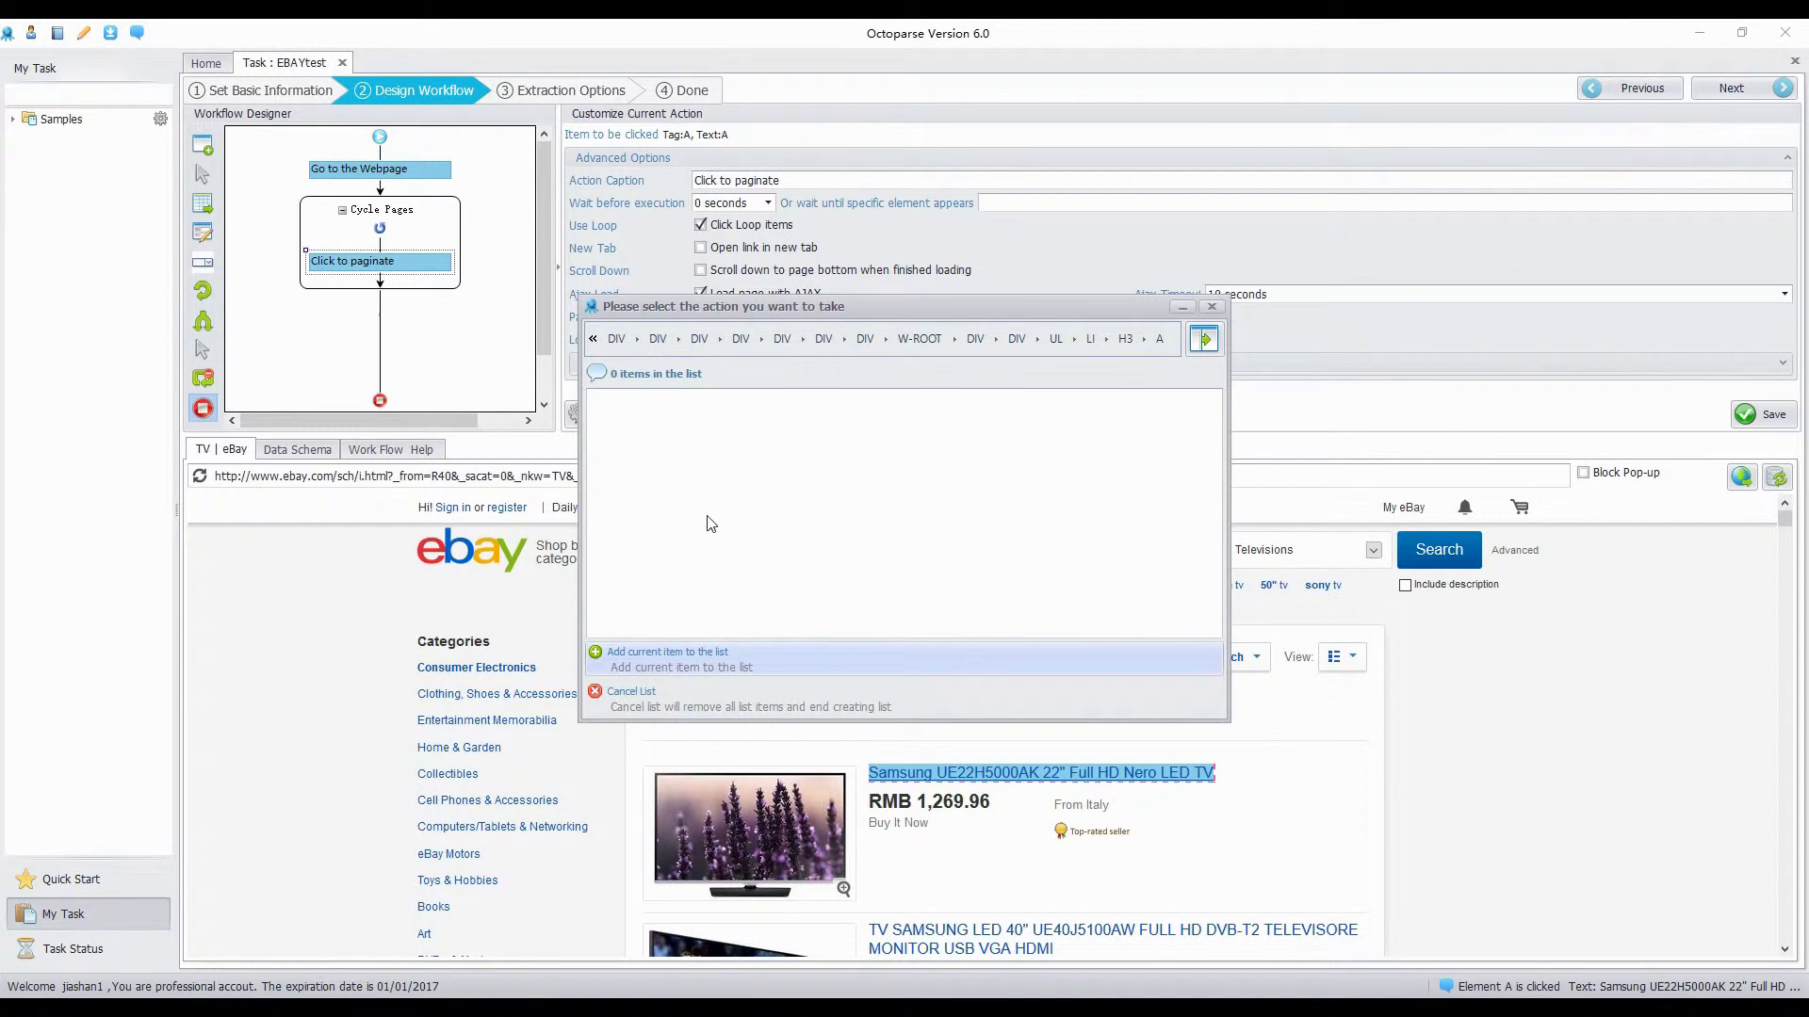
left_click(693, 664)
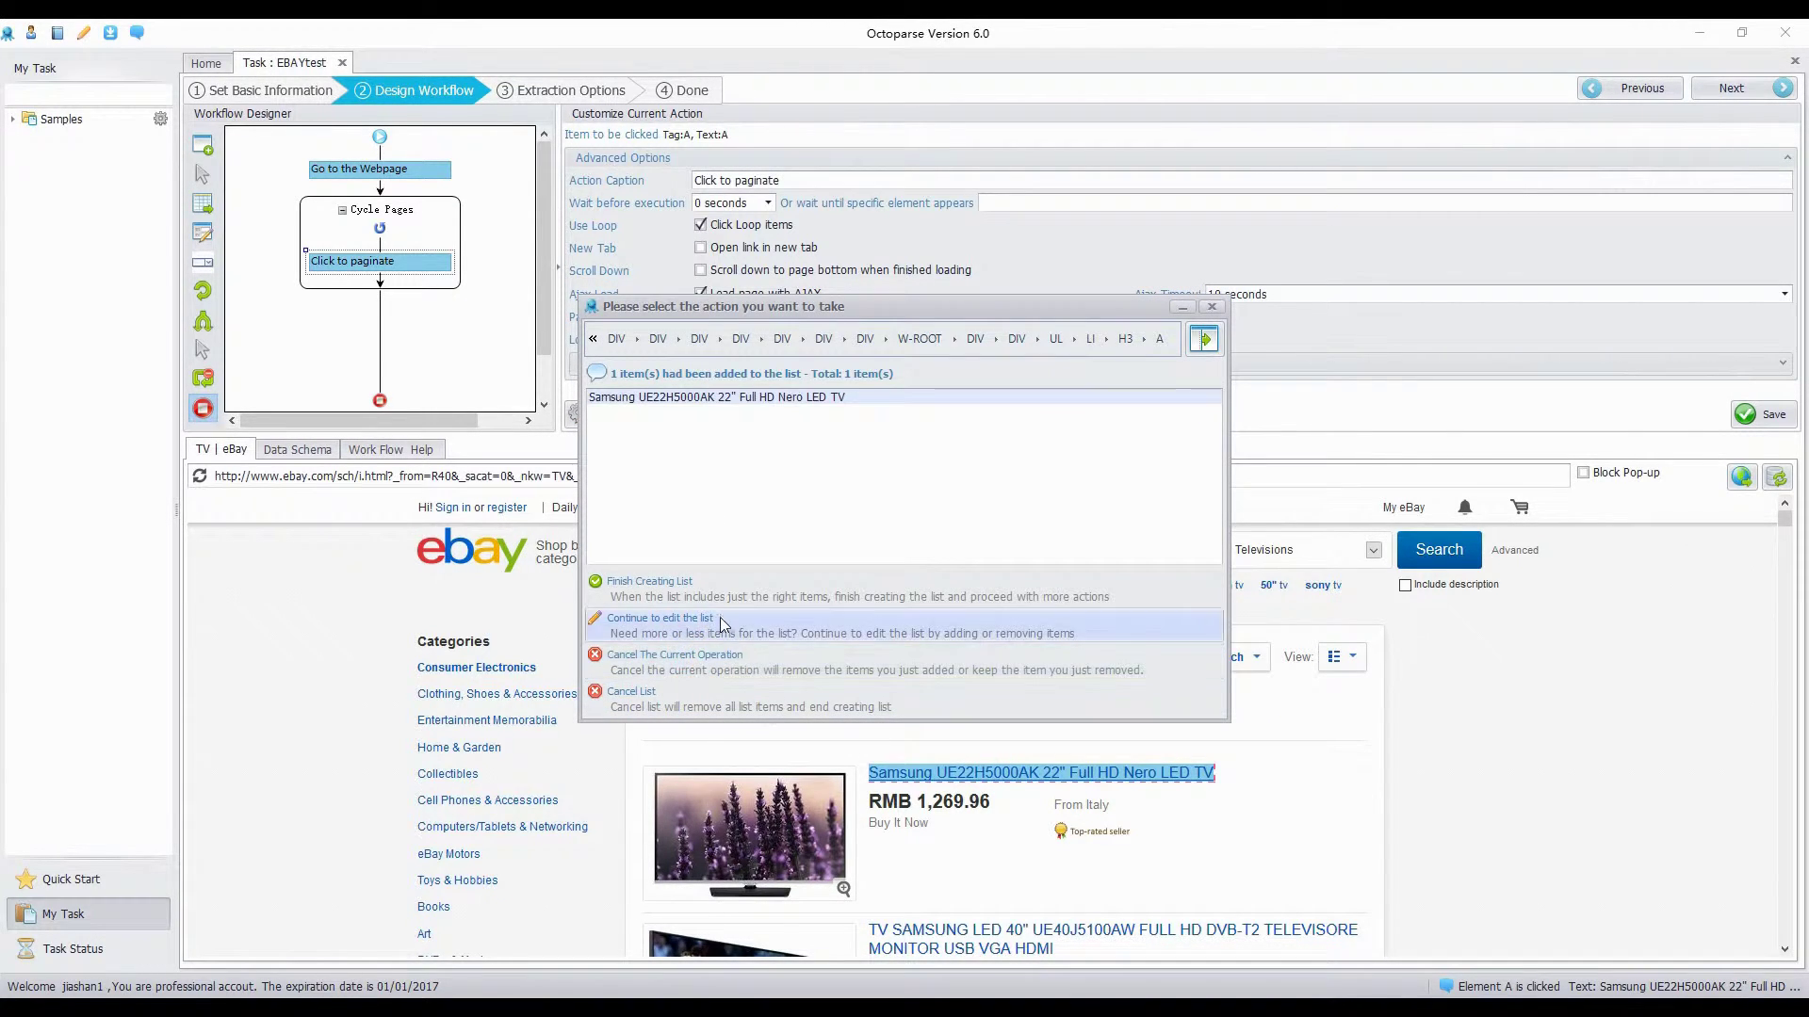
left_click(722, 622)
scroll(964, 727, "down", 2)
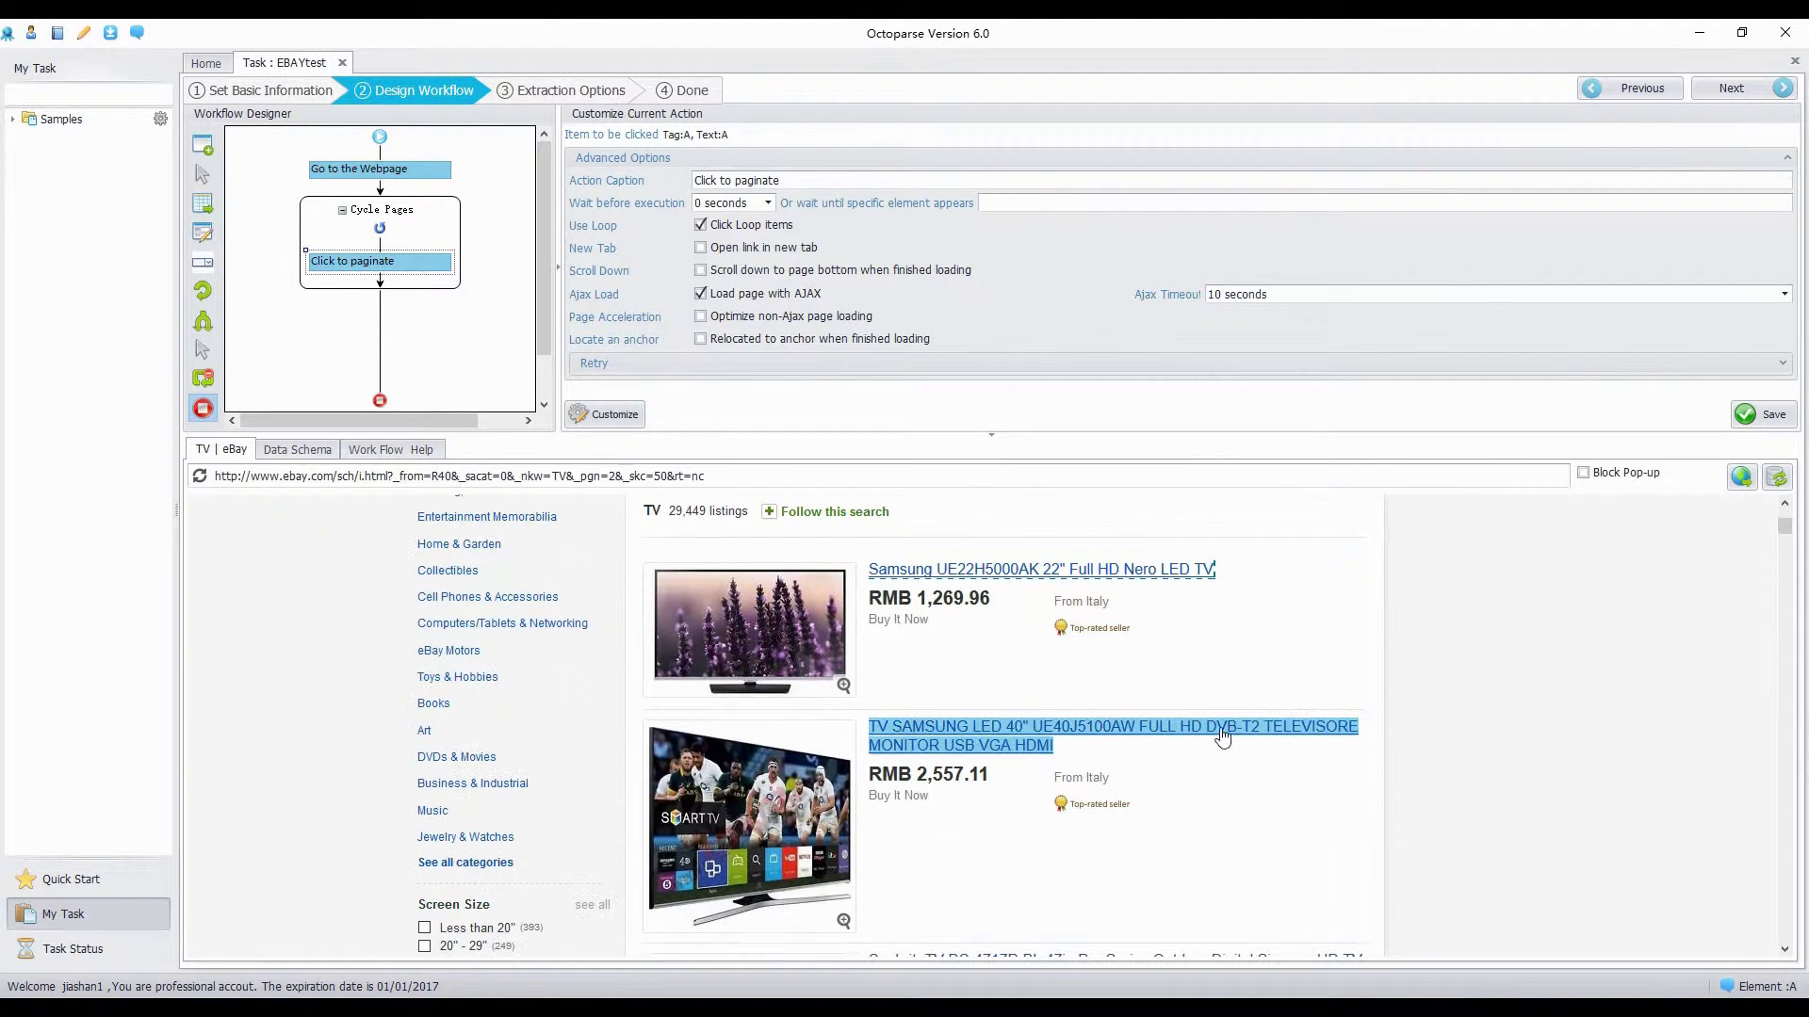
left_click(959, 735)
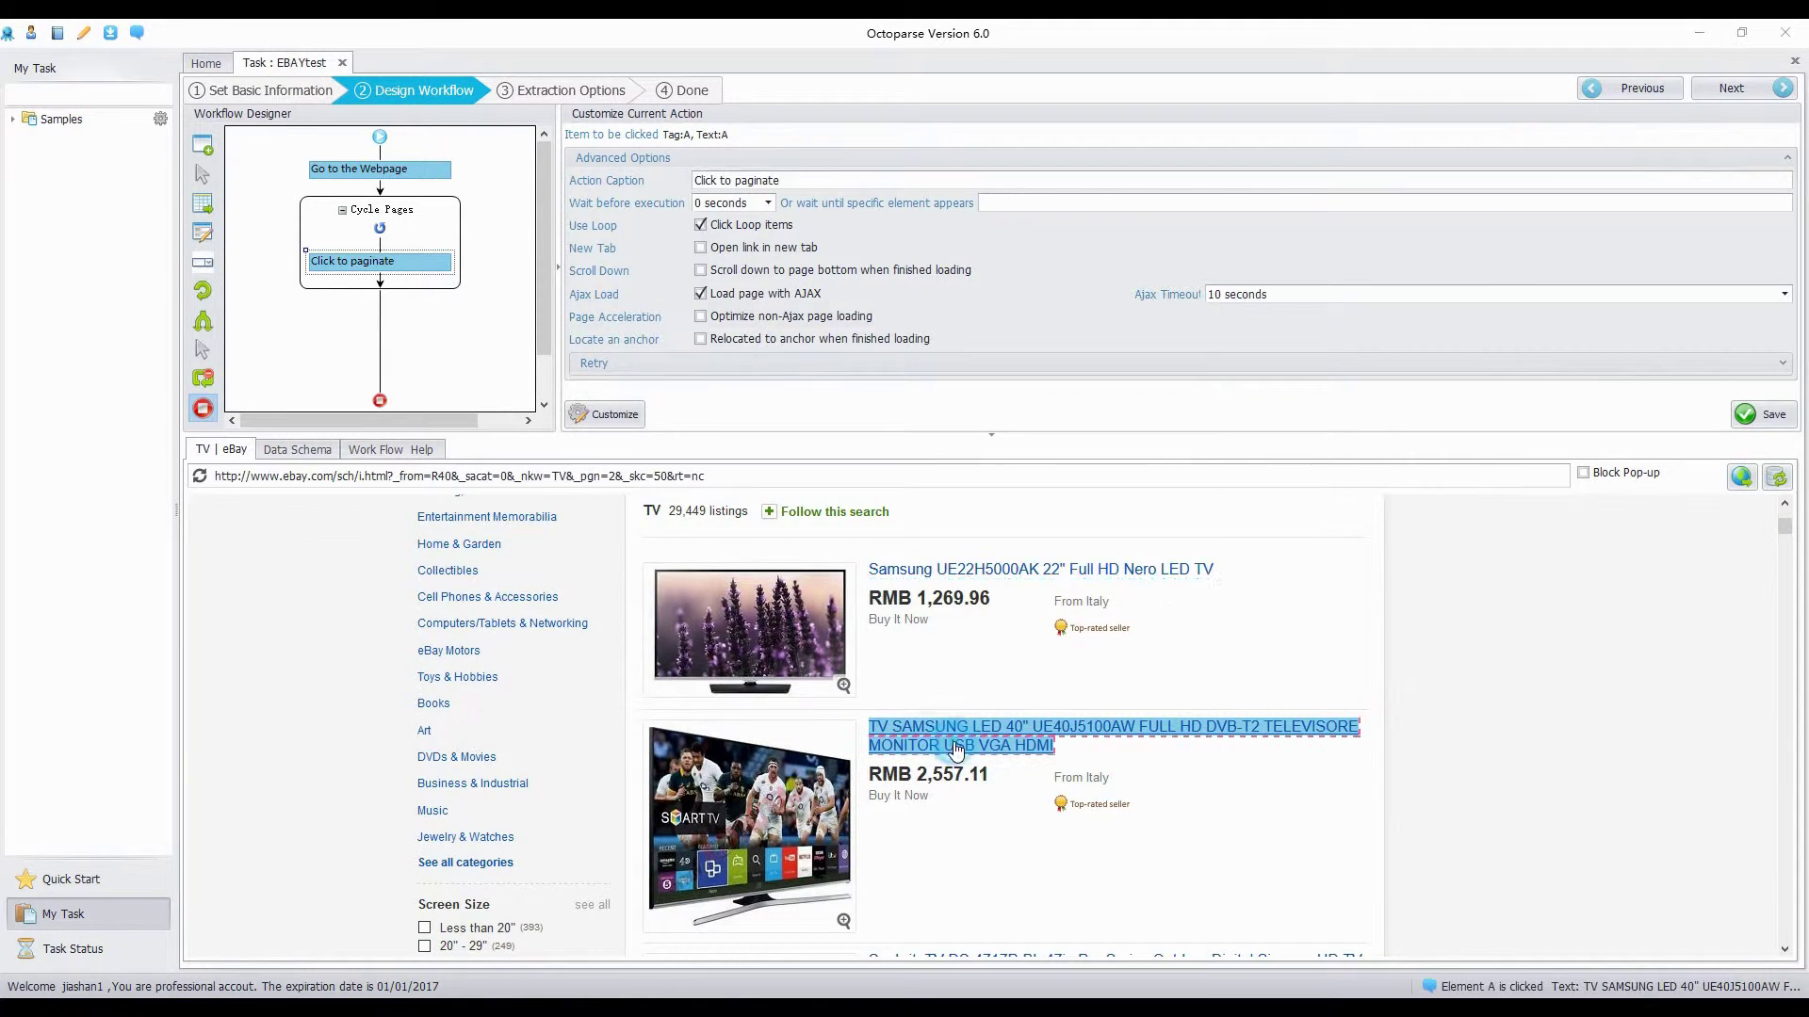
left_click(706, 657)
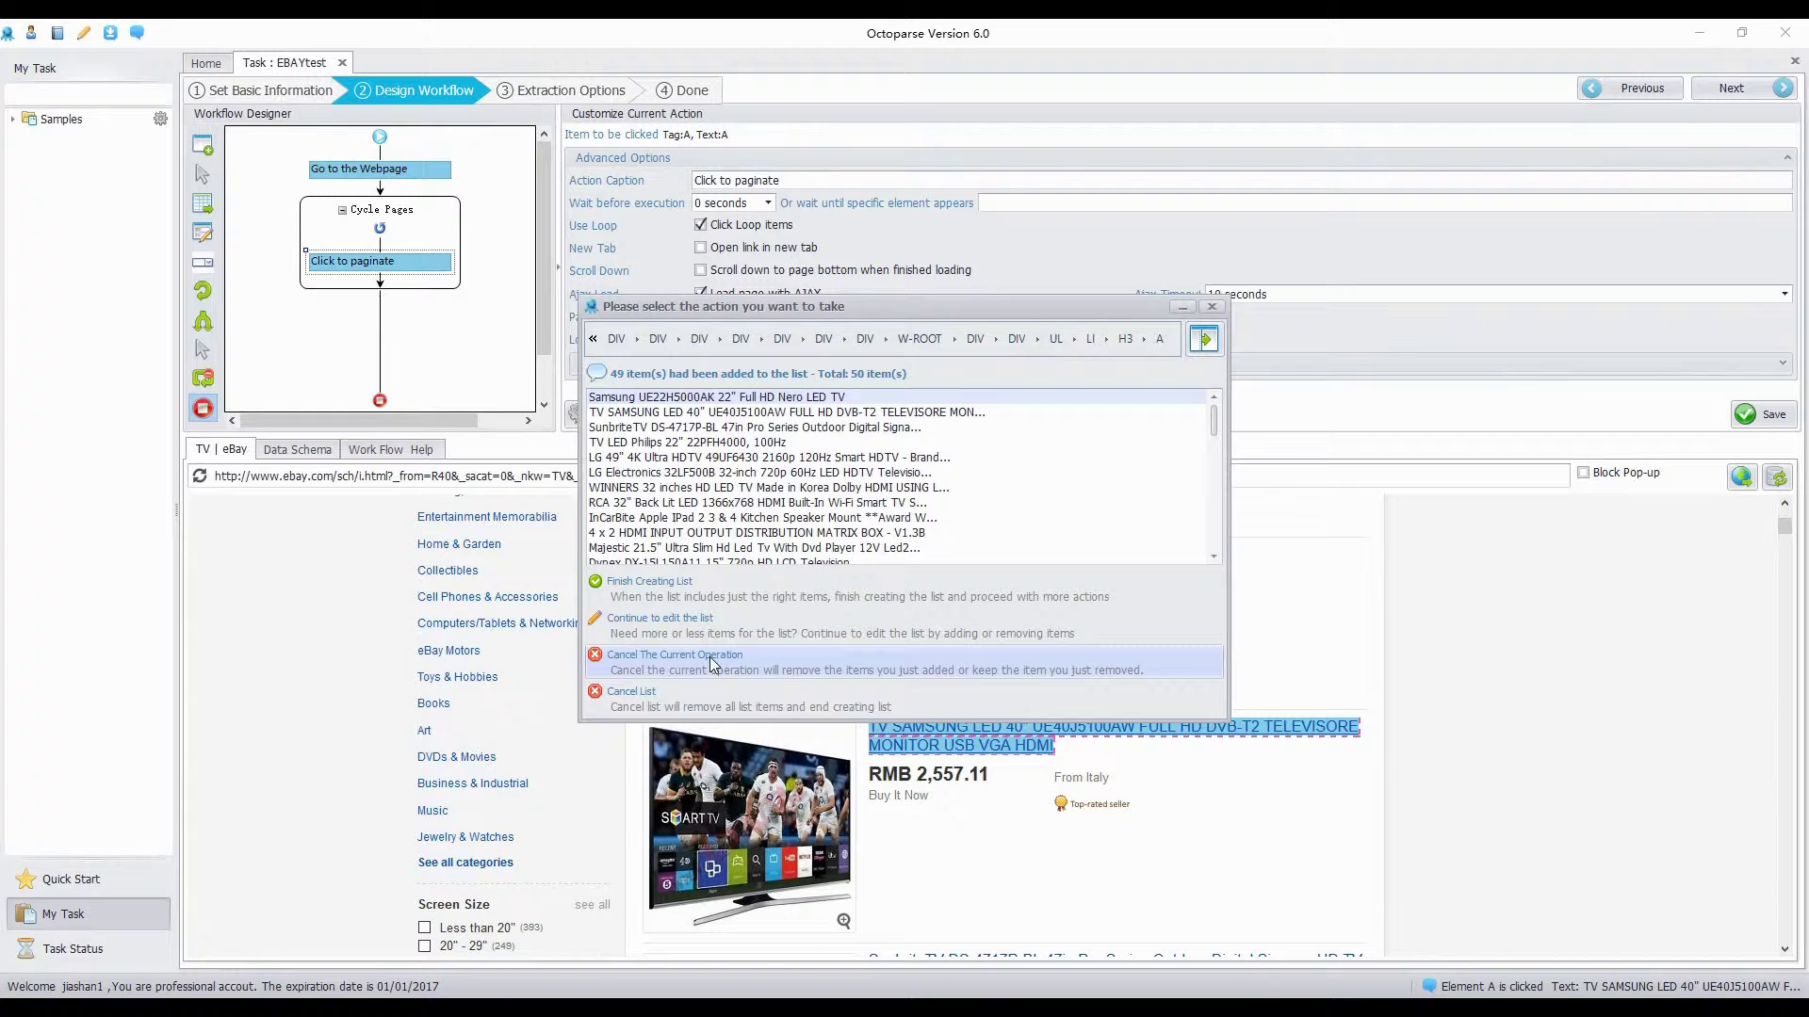
left_click(698, 589)
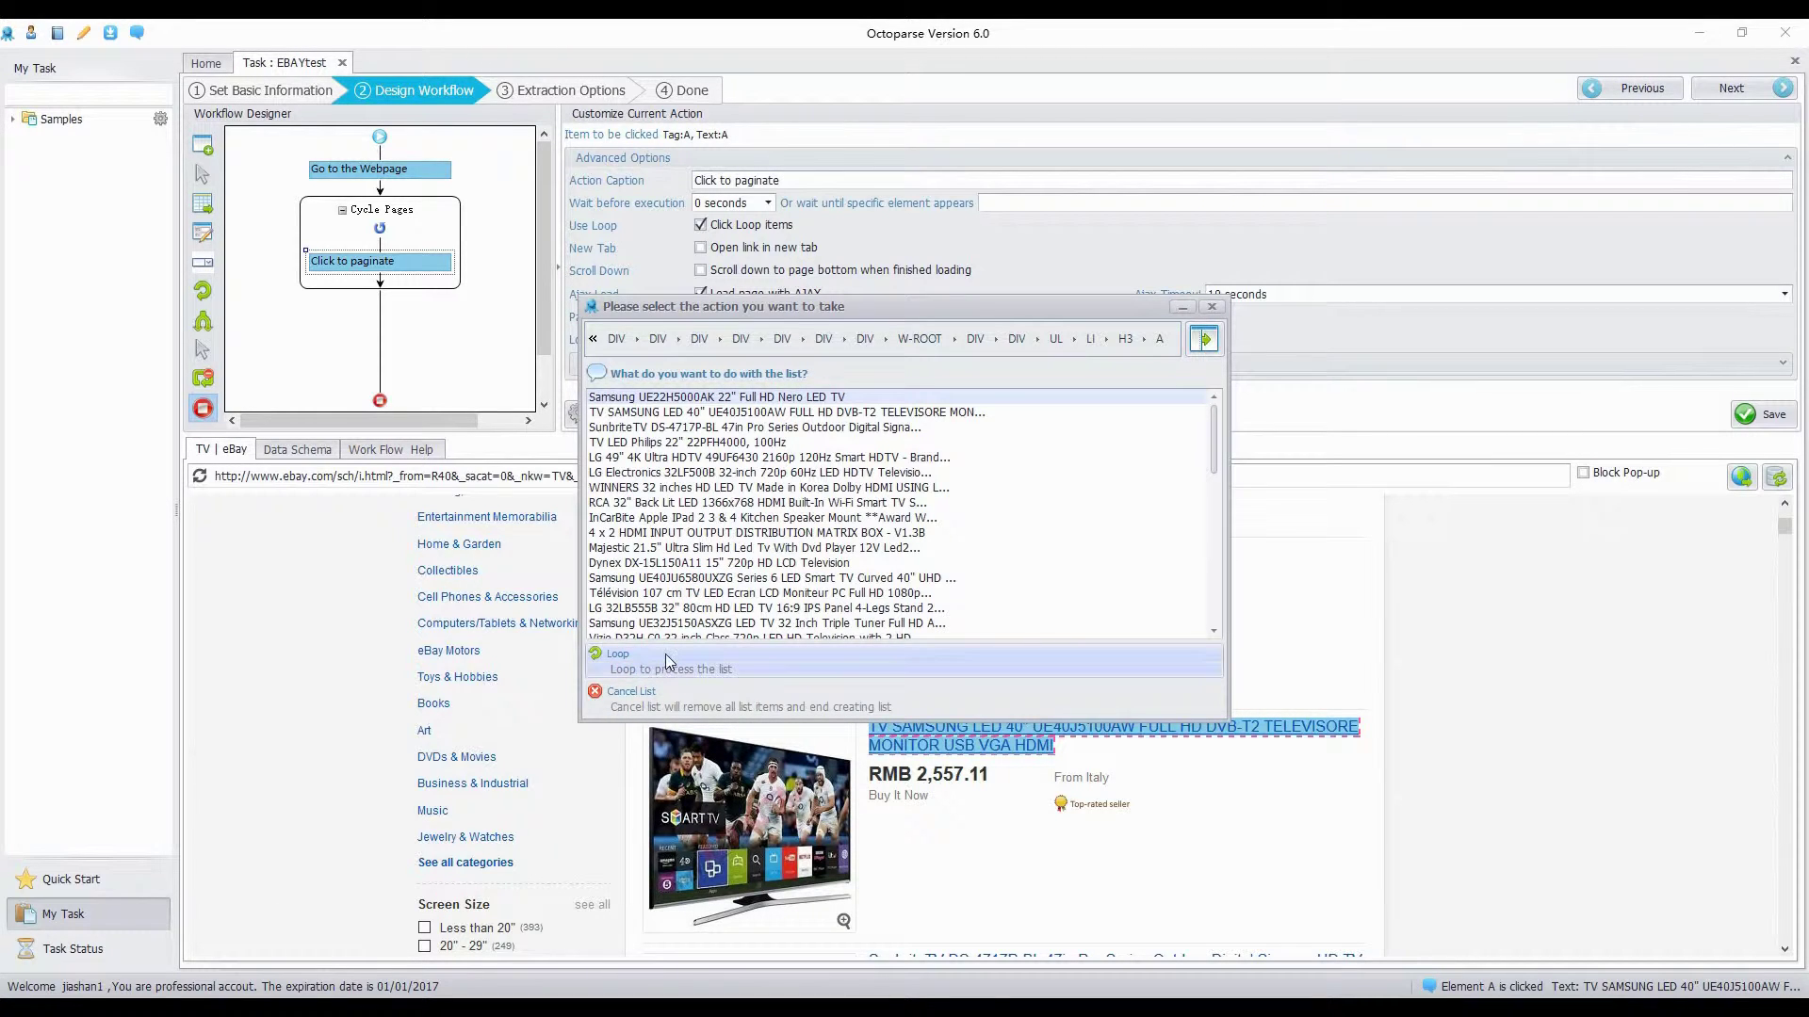
left_click(669, 659)
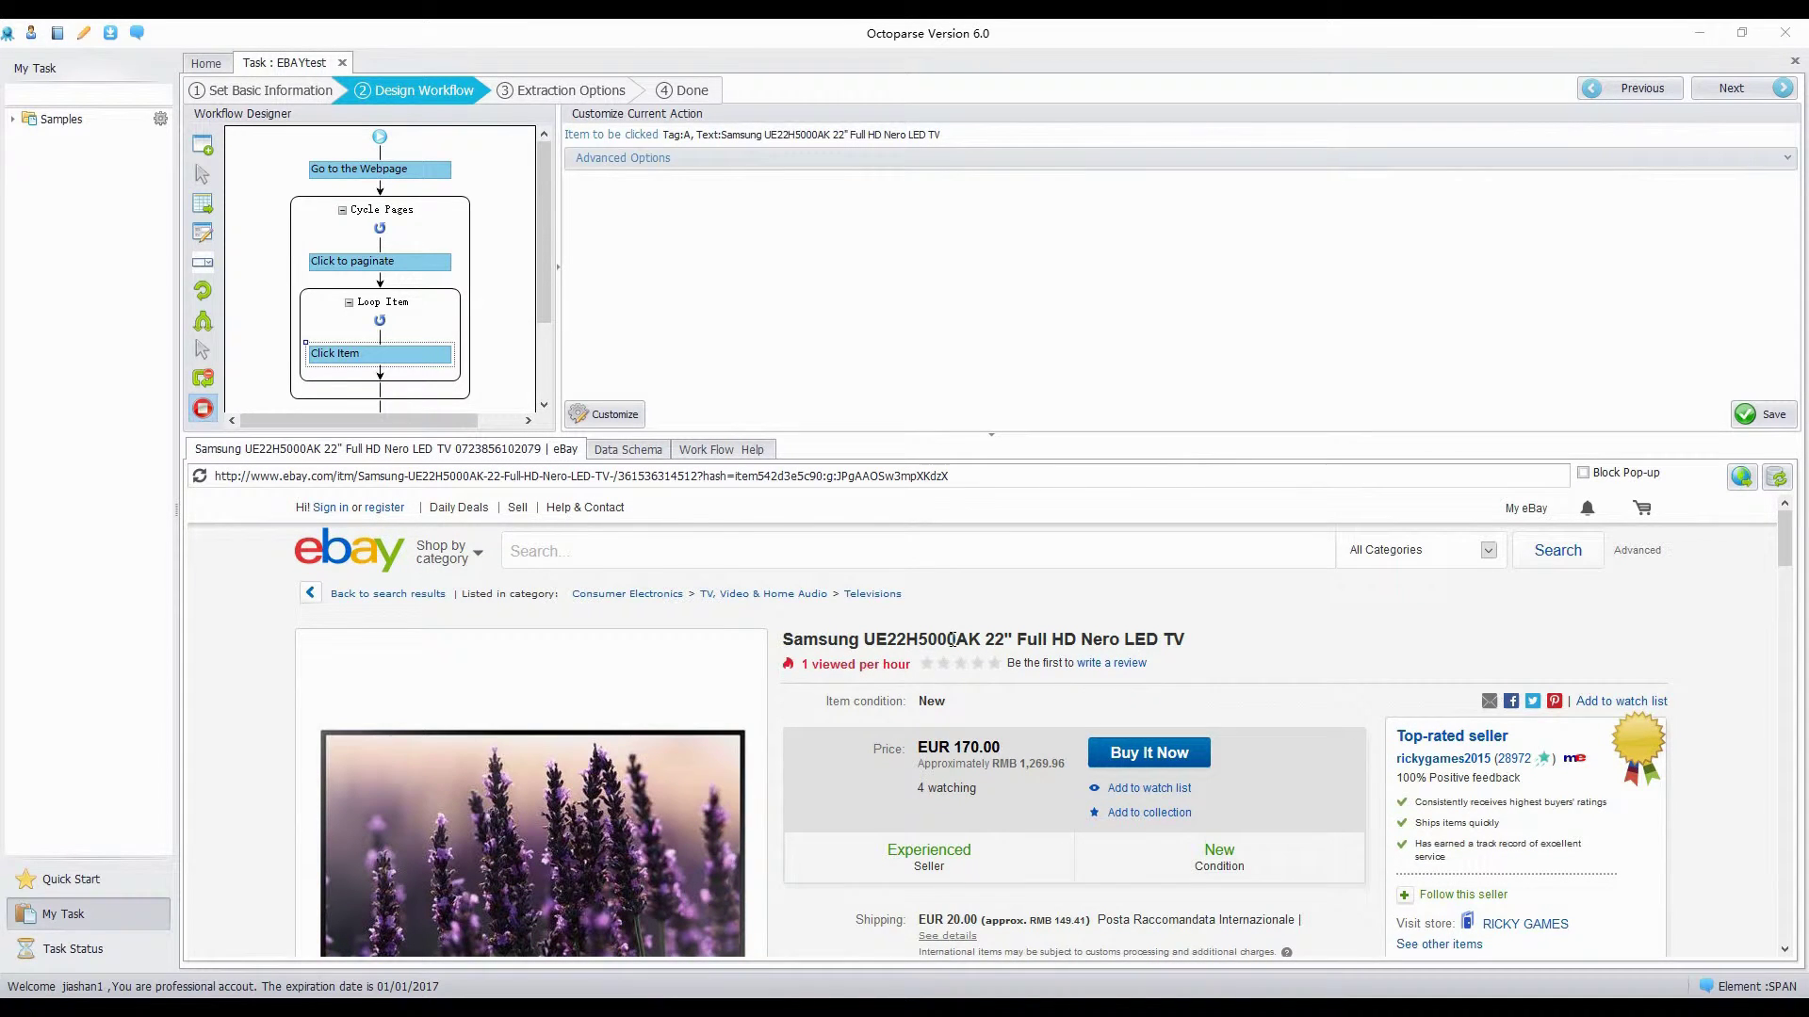
- Select the Samsung TV's title on its product page for extraction
left_click(887, 641)
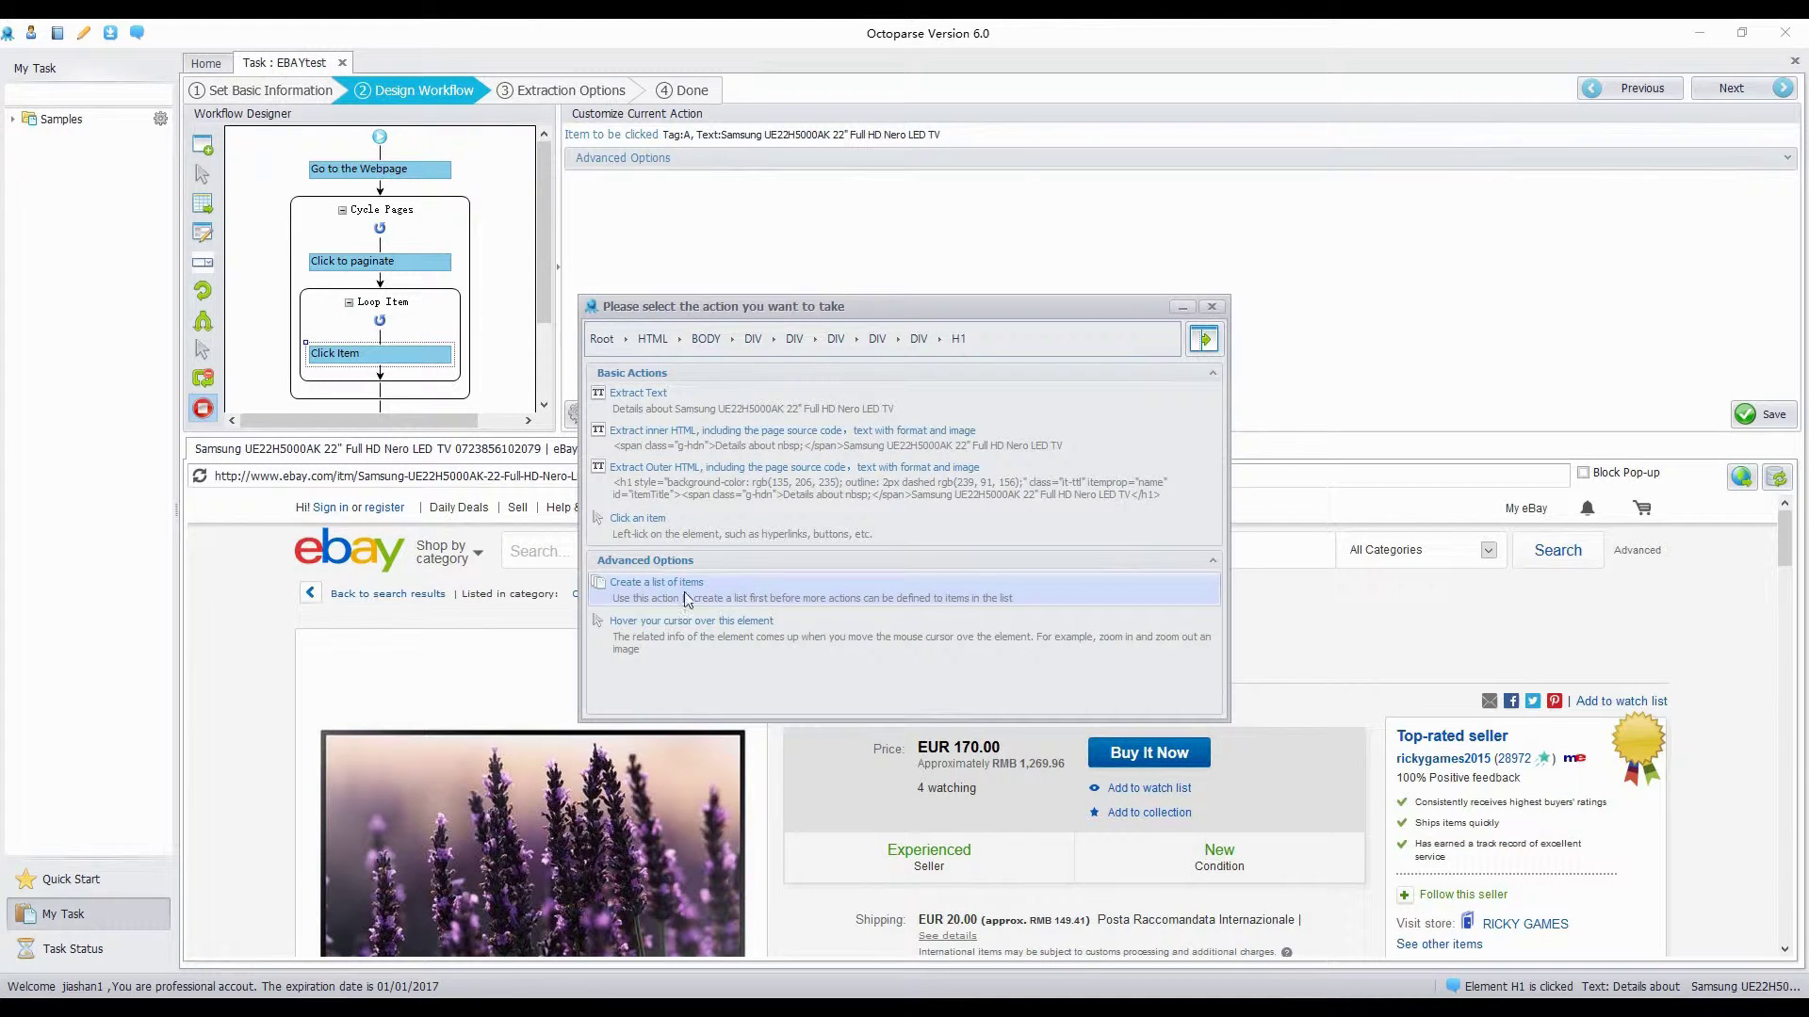
- Extract the listing title and the EUR 170.00 price as fields 'title' and 'price'
left_click(695, 405)
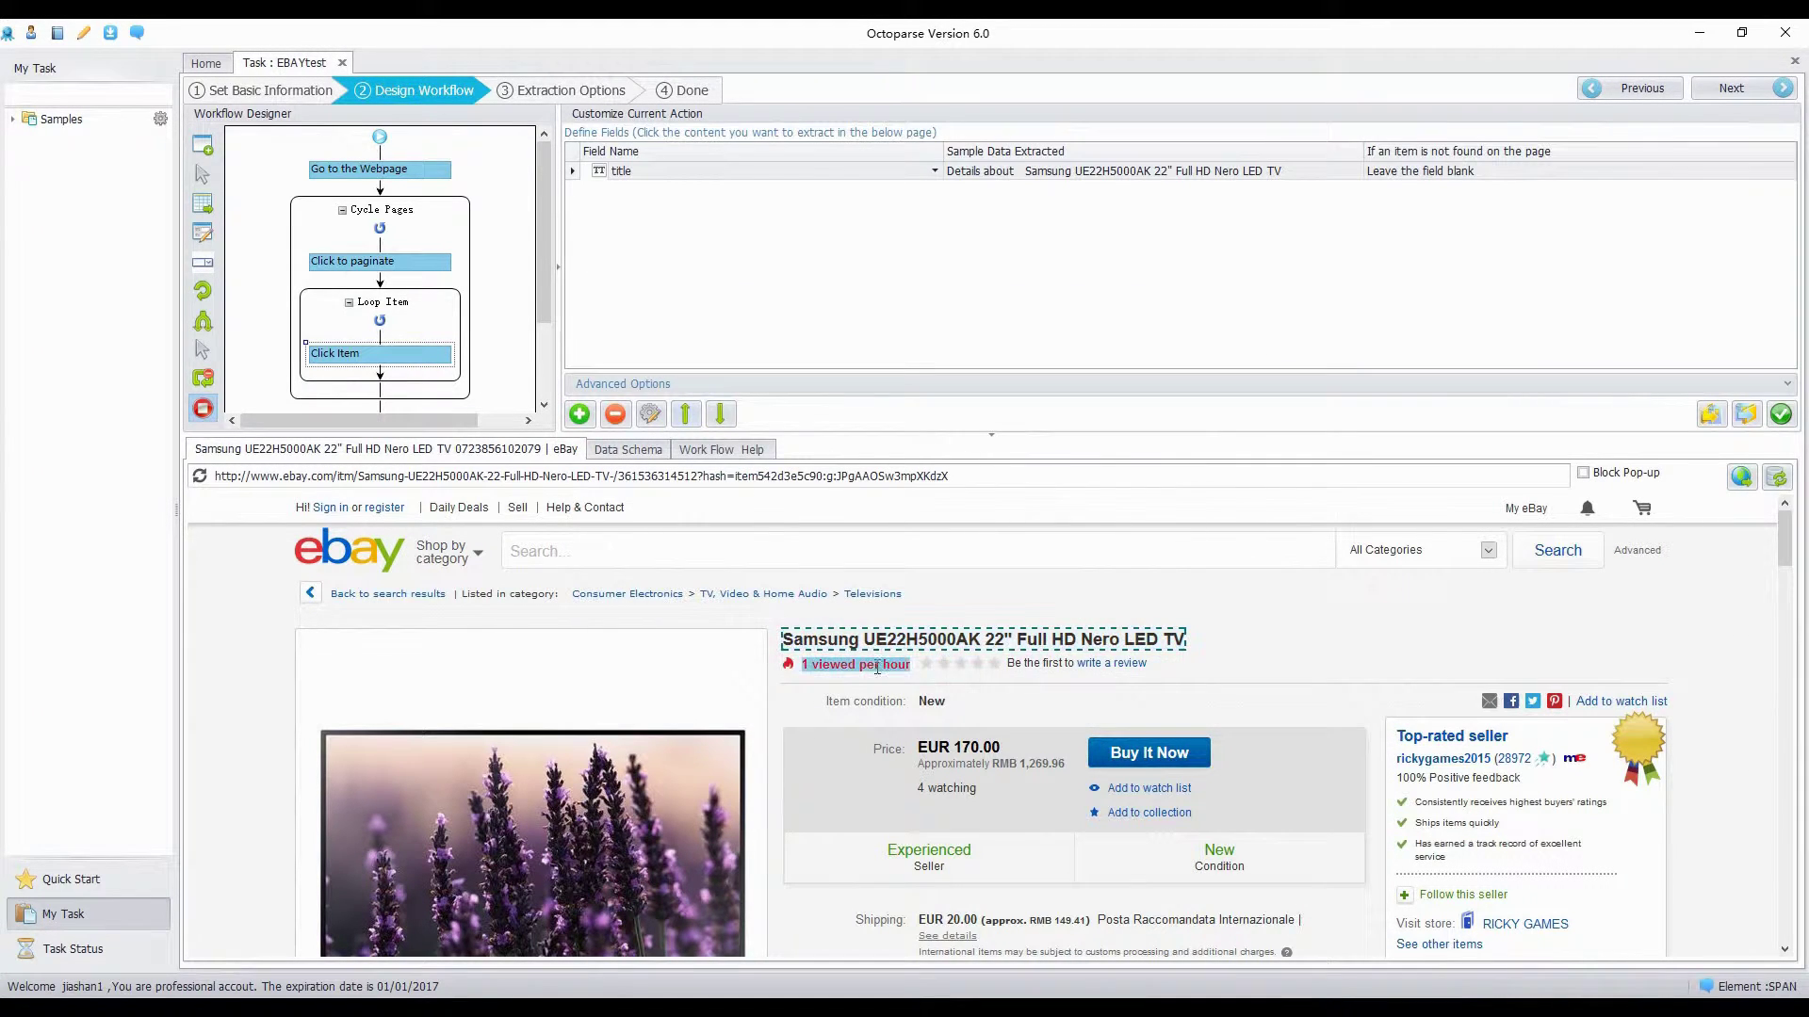
left_click(956, 747)
left_click(686, 404)
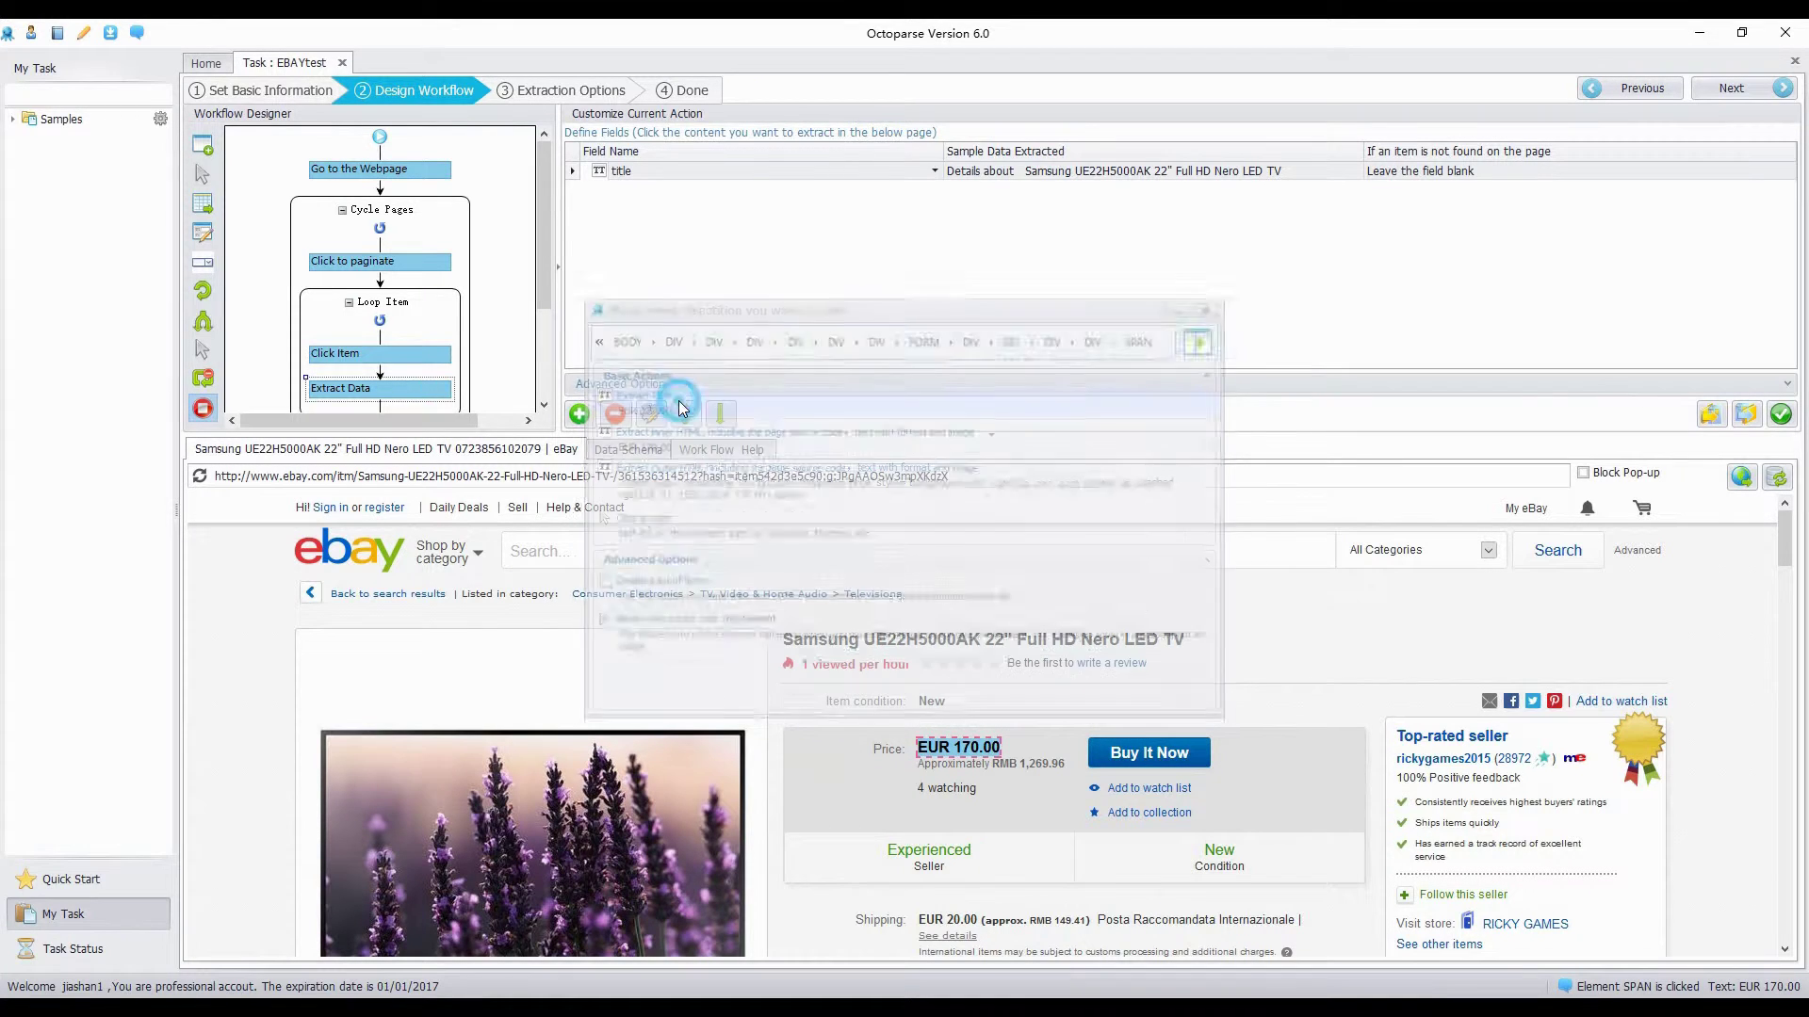
type("p")
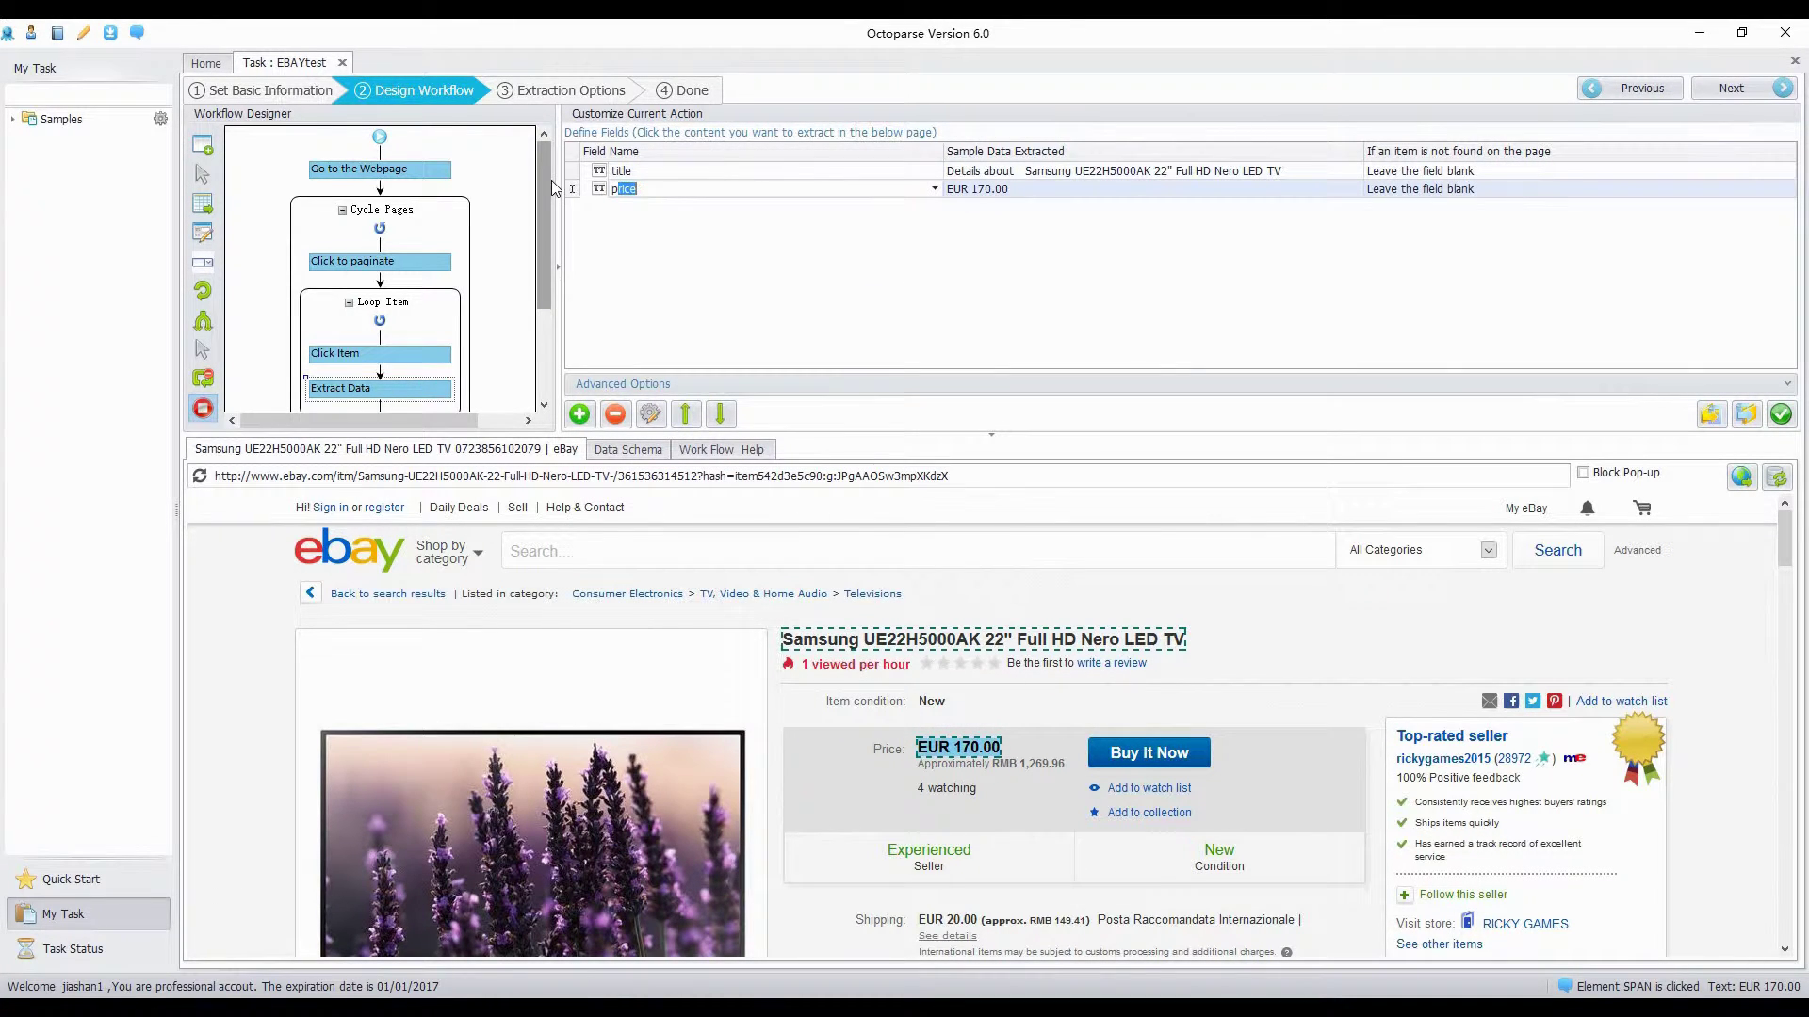
type("ri")
key("Return")
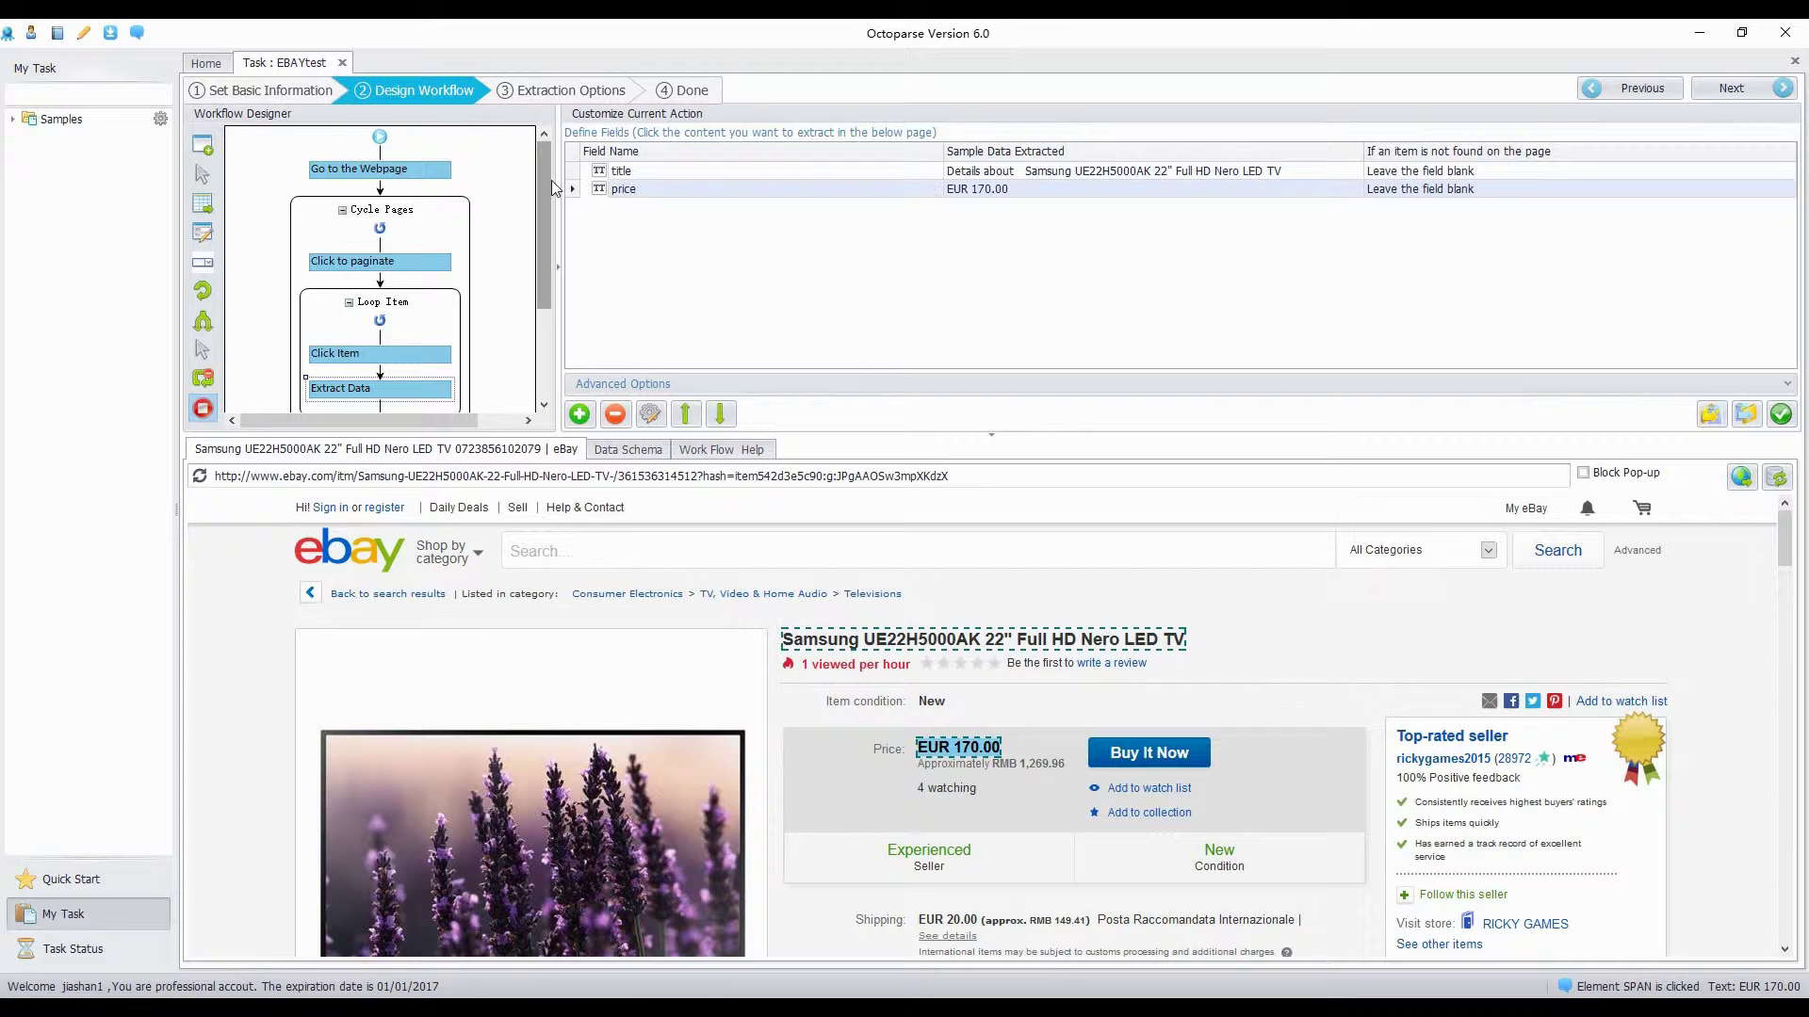
left_click(1780, 416)
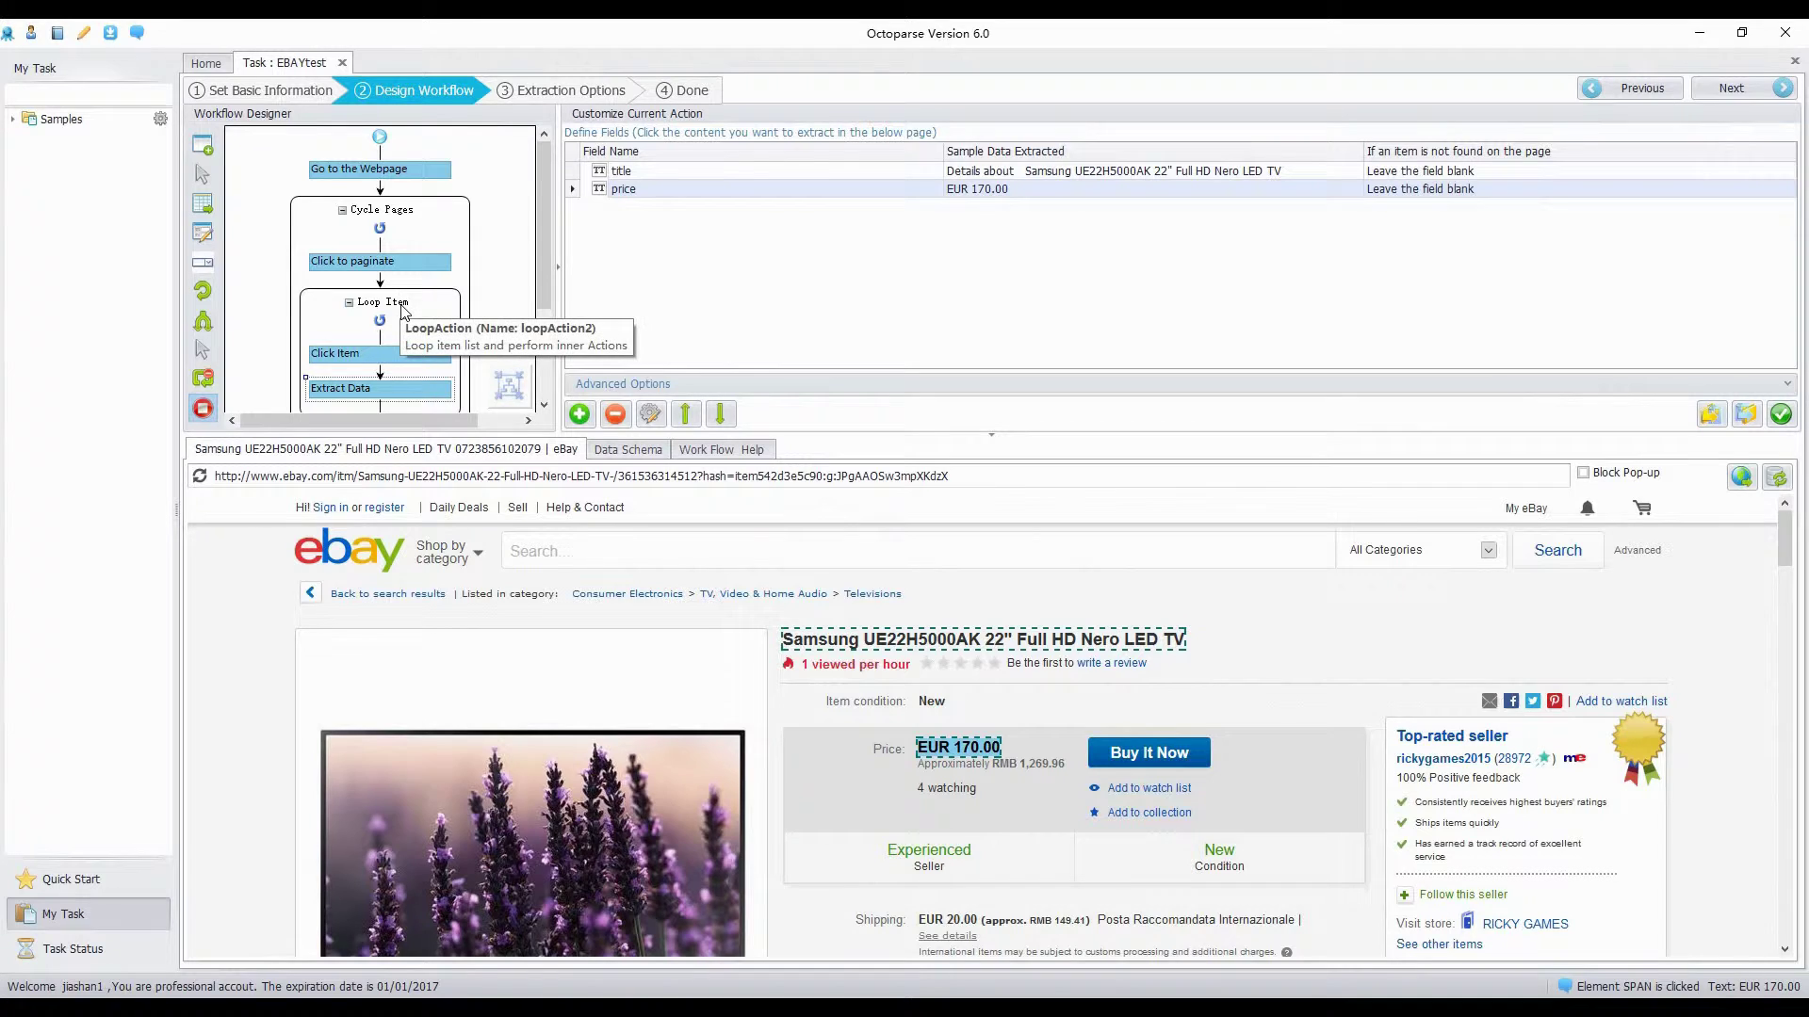
- Move Loop Item above Click to paginate in the workflow and save
left_click_drag(404, 311, 394, 252)
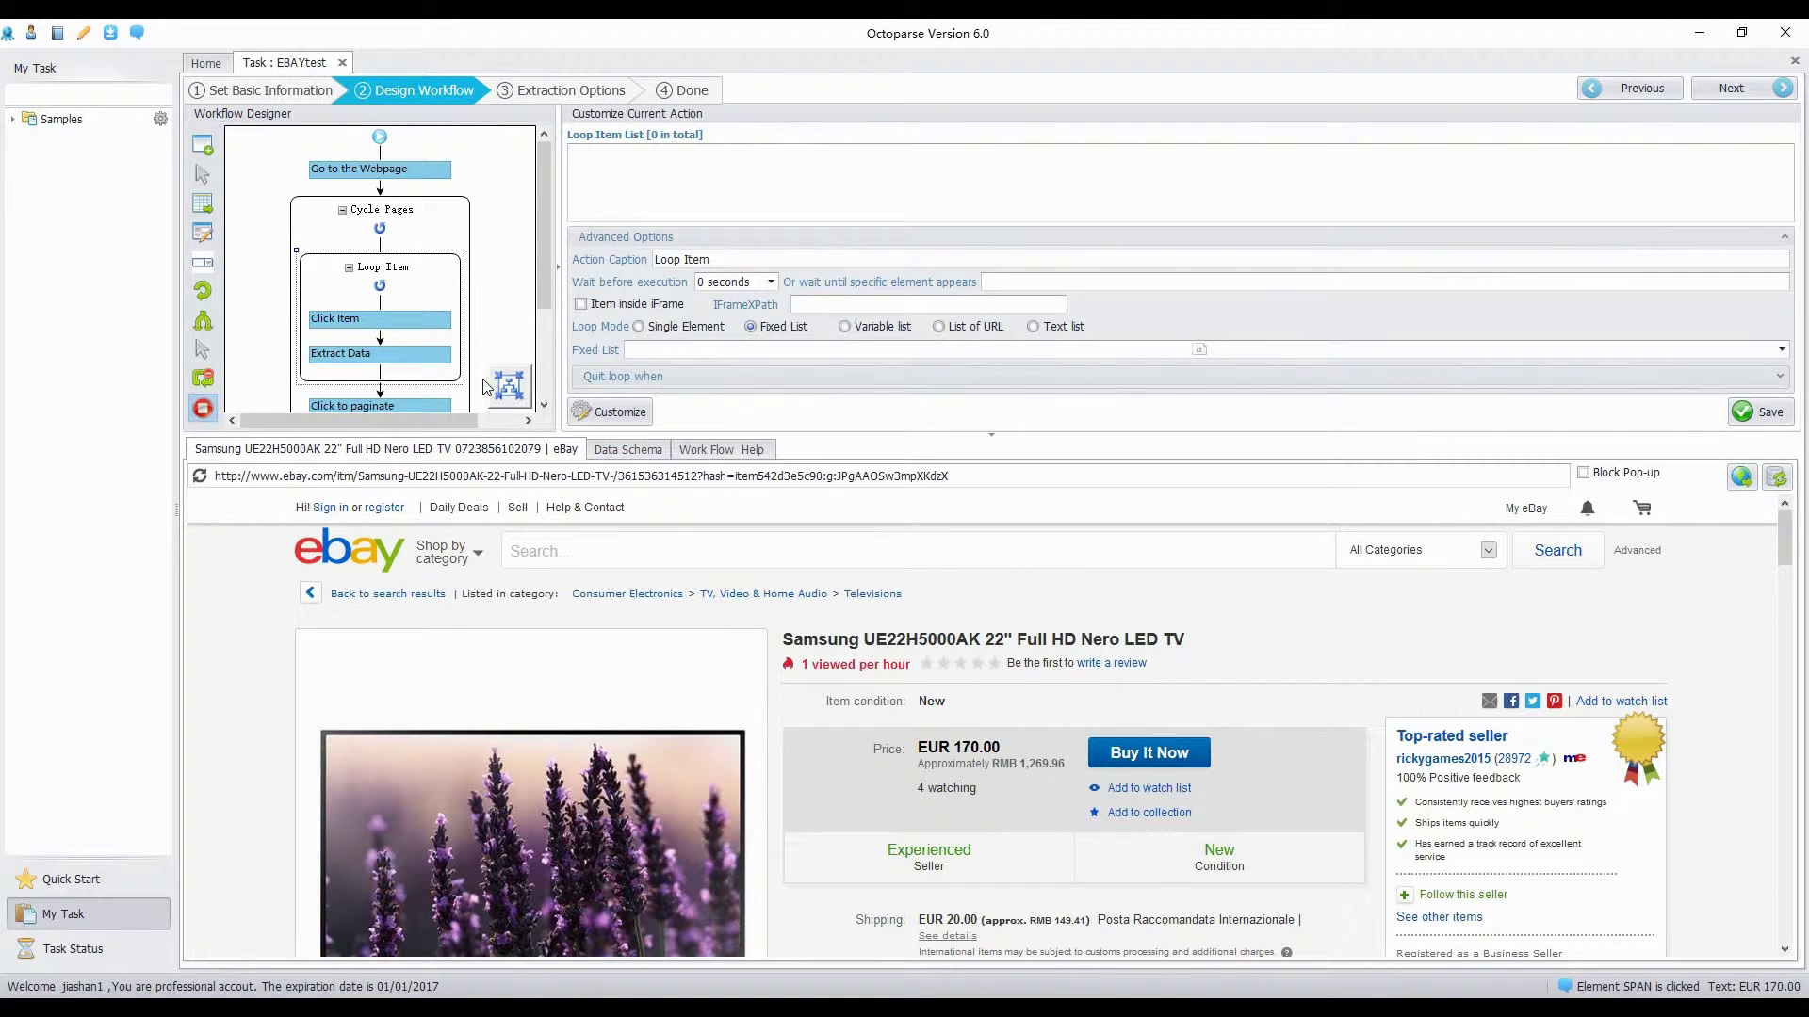
left_click(546, 248)
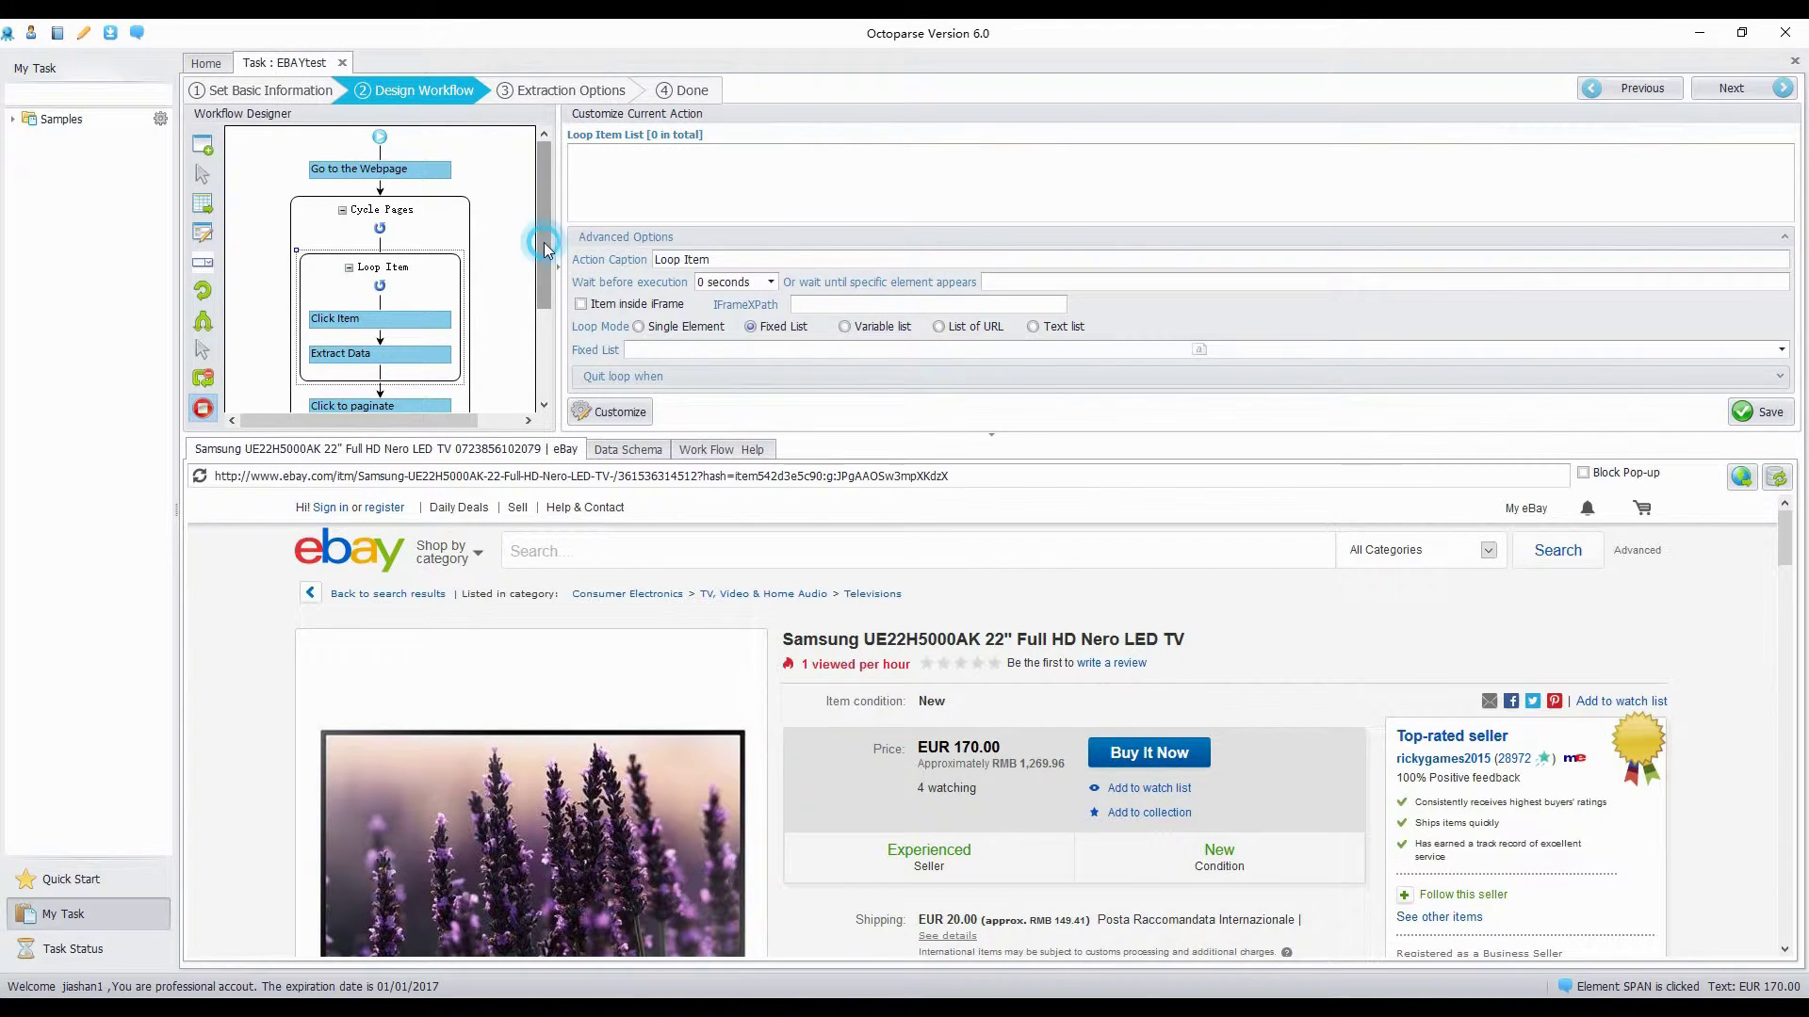
left_click_drag(545, 248, 545, 280)
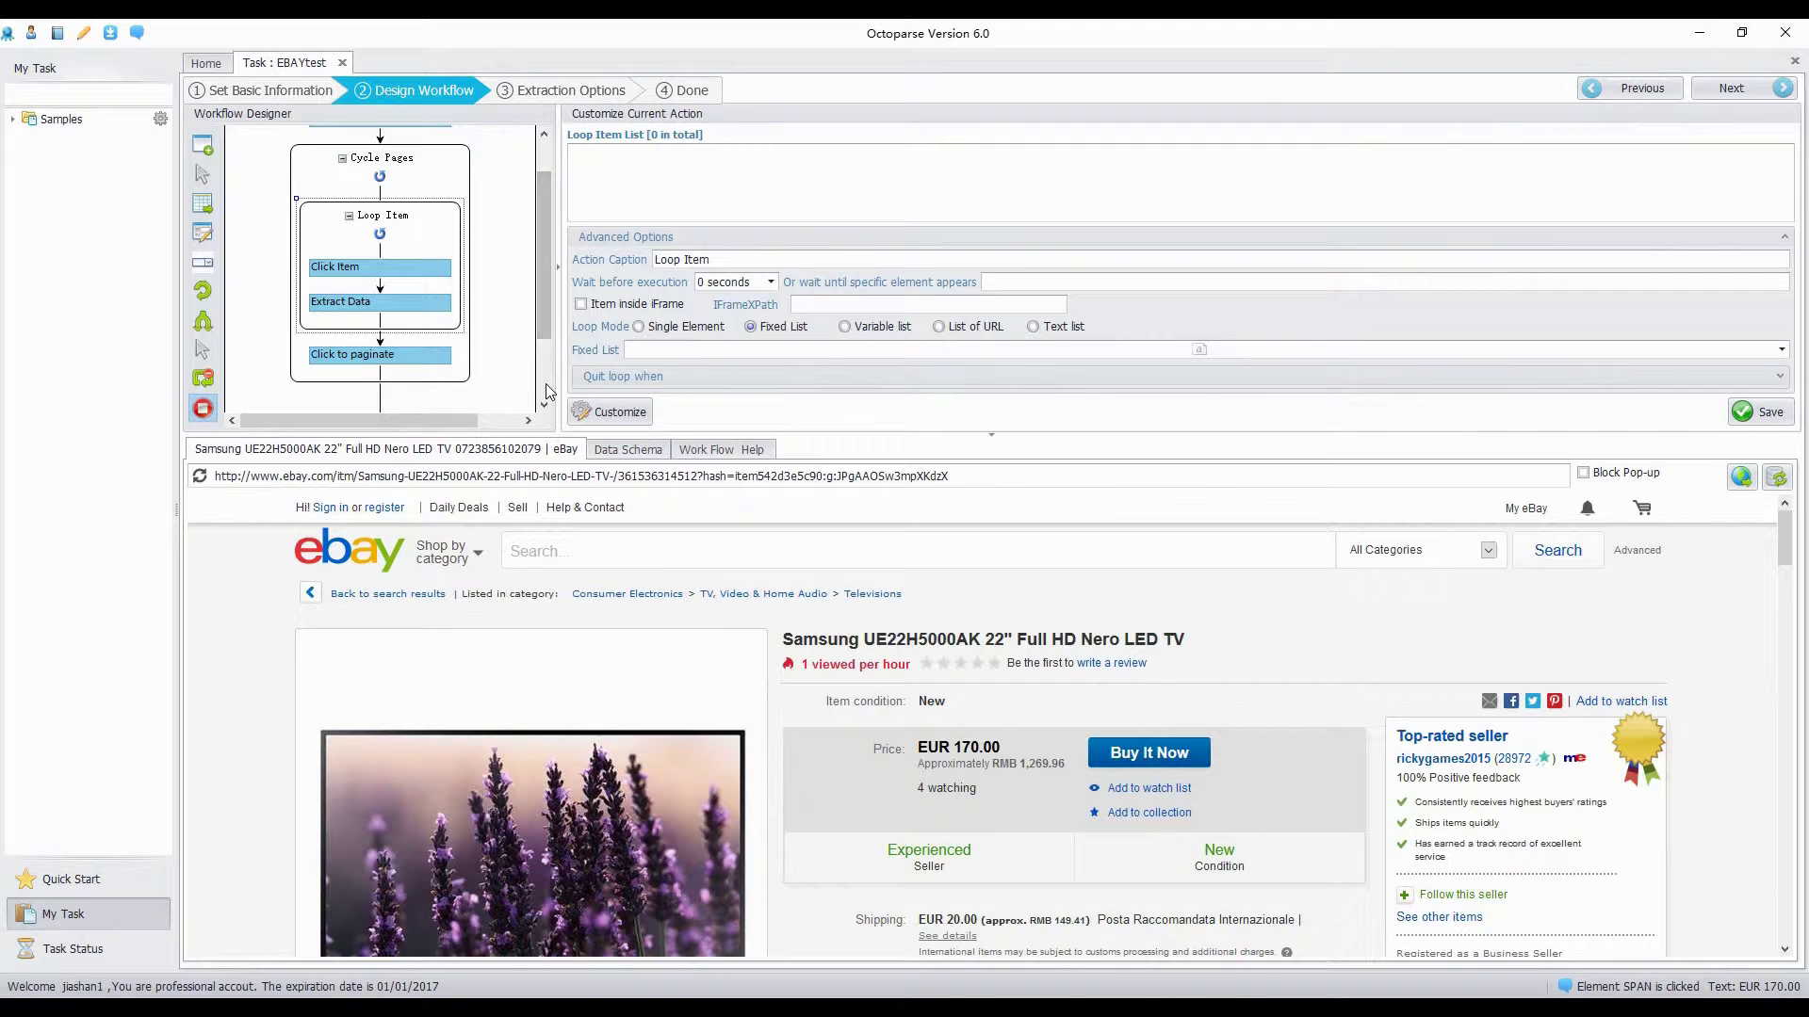
left_click(1772, 417)
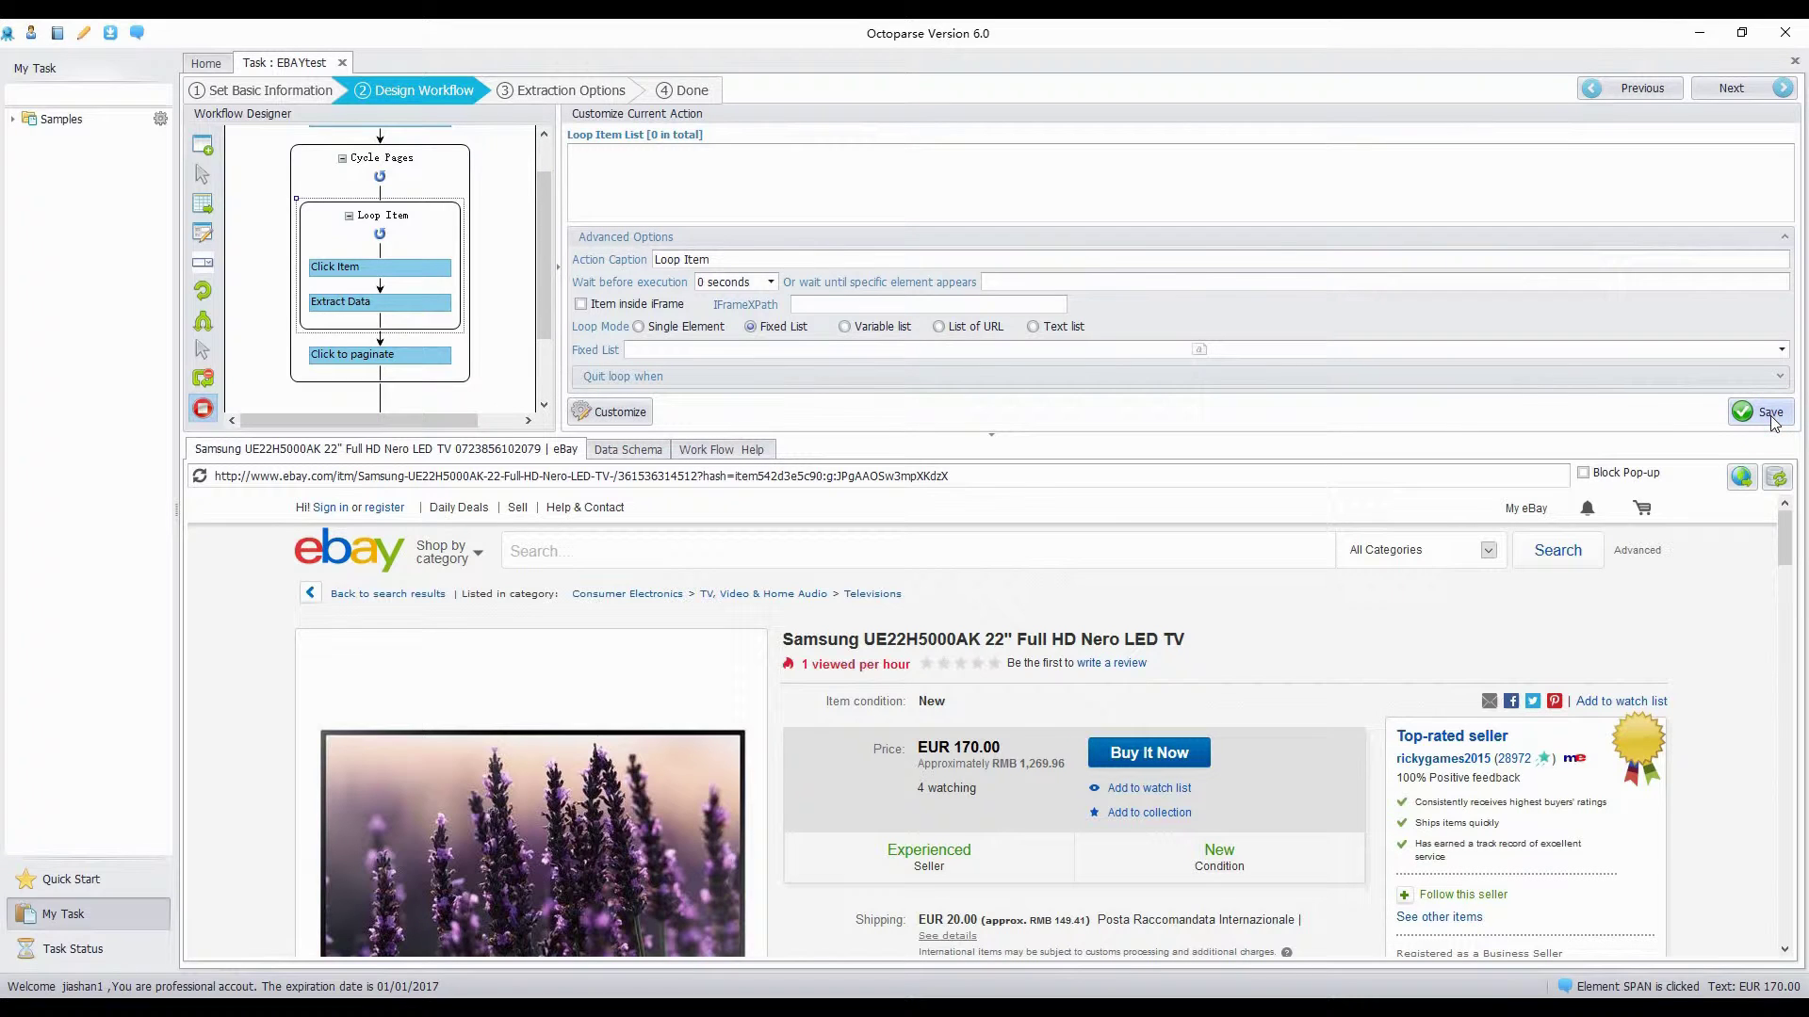
- Check the Cycle Pages and Loop Item settings so the listing loop reloads its items
left_click(443, 179)
left_click_drag(544, 237, 551, 223)
left_click(443, 266)
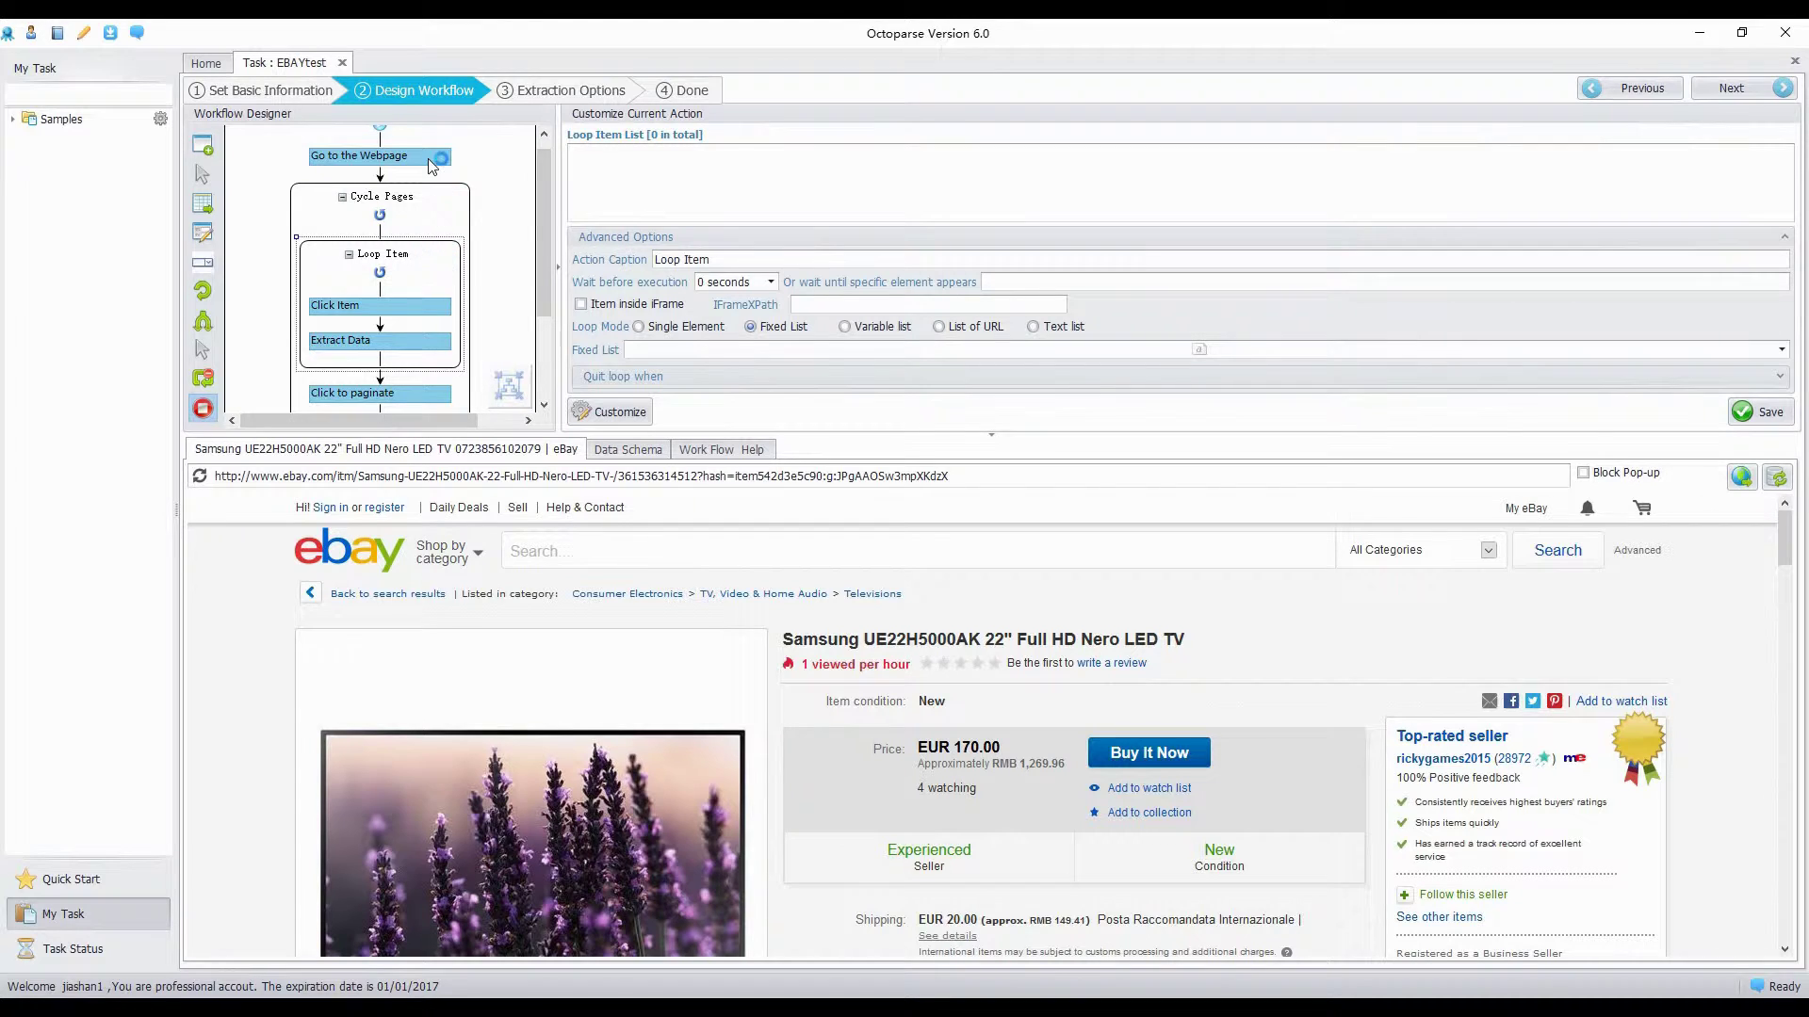
left_click(441, 262)
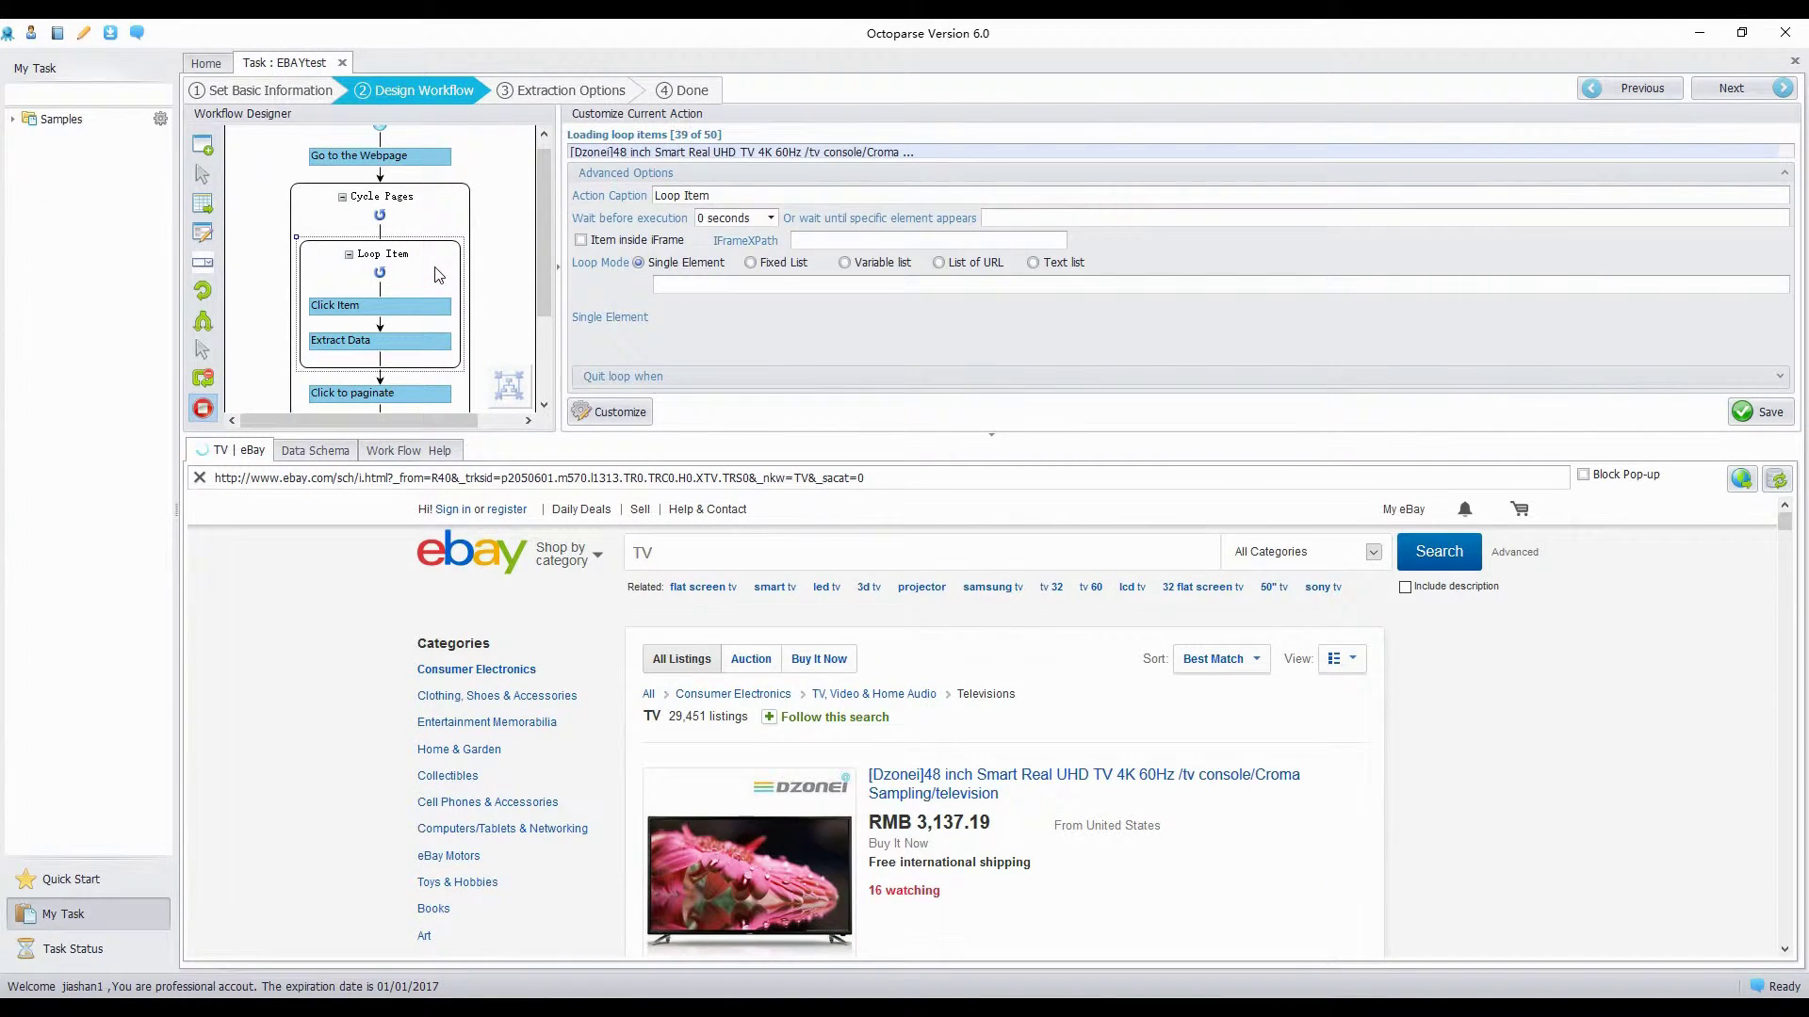
- Give the Click Item step AJAX loading with a 10-second timeout
left_click(427, 307)
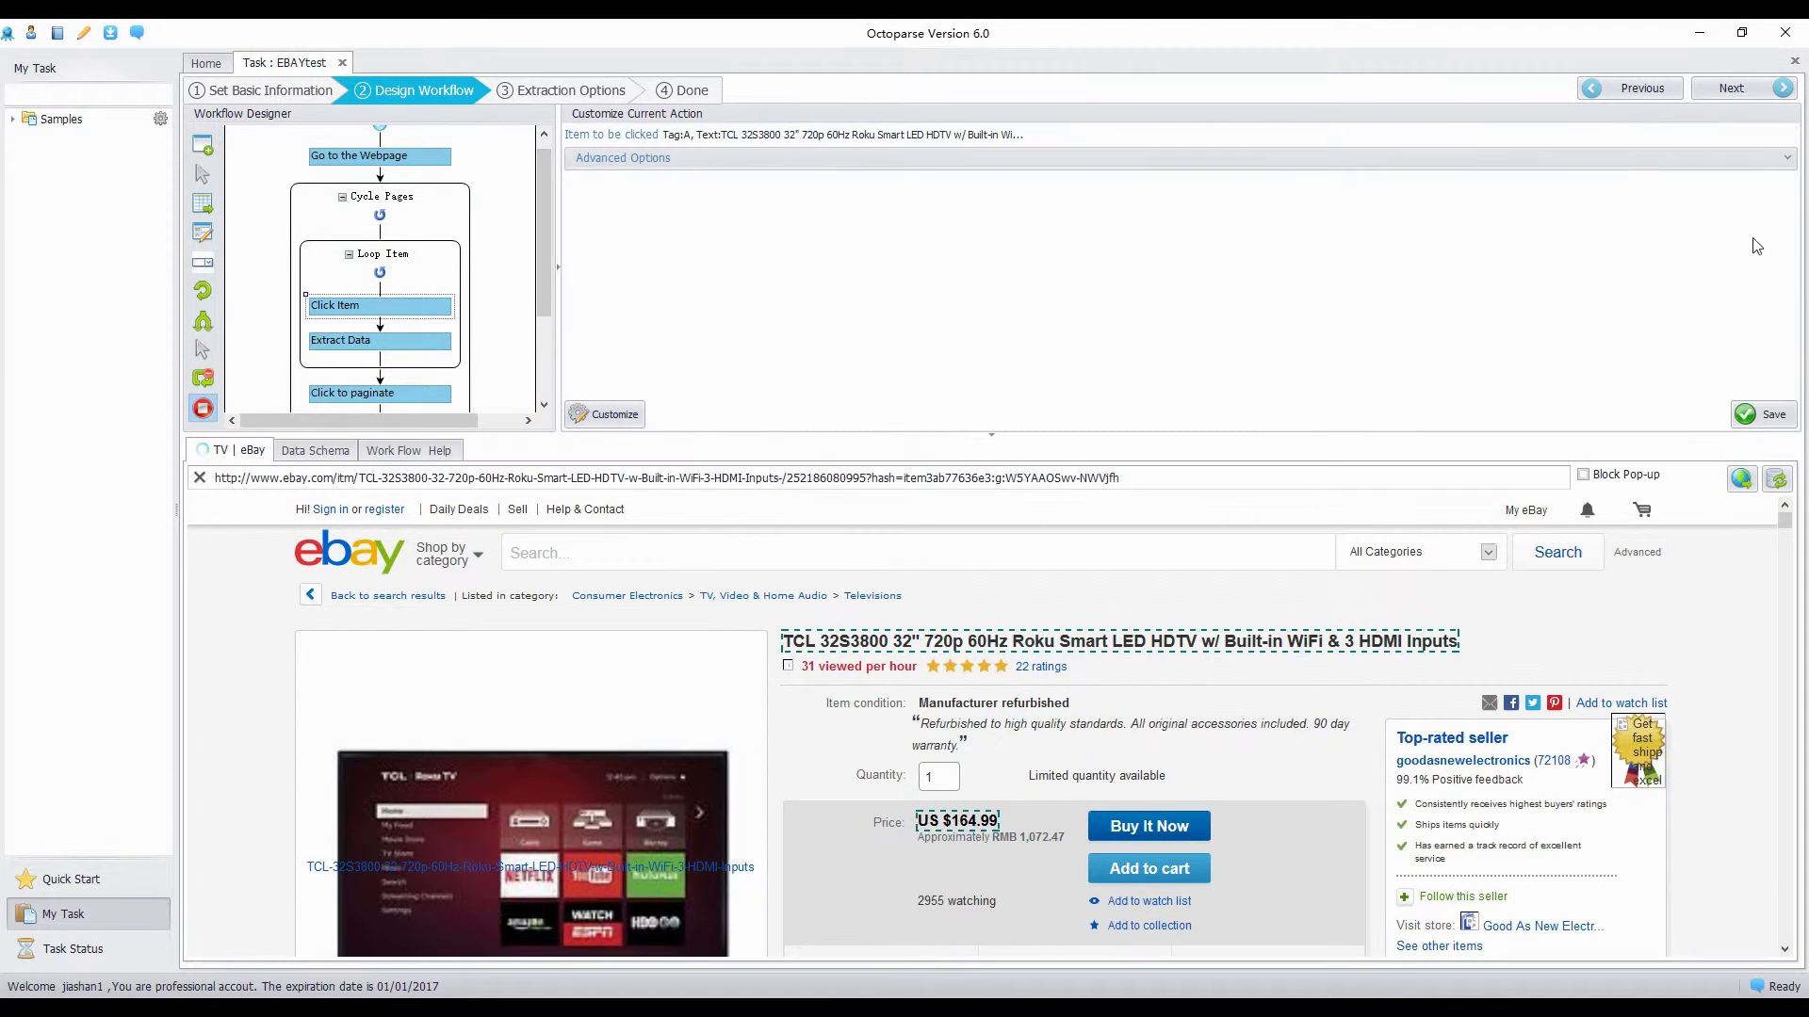
left_click(1789, 158)
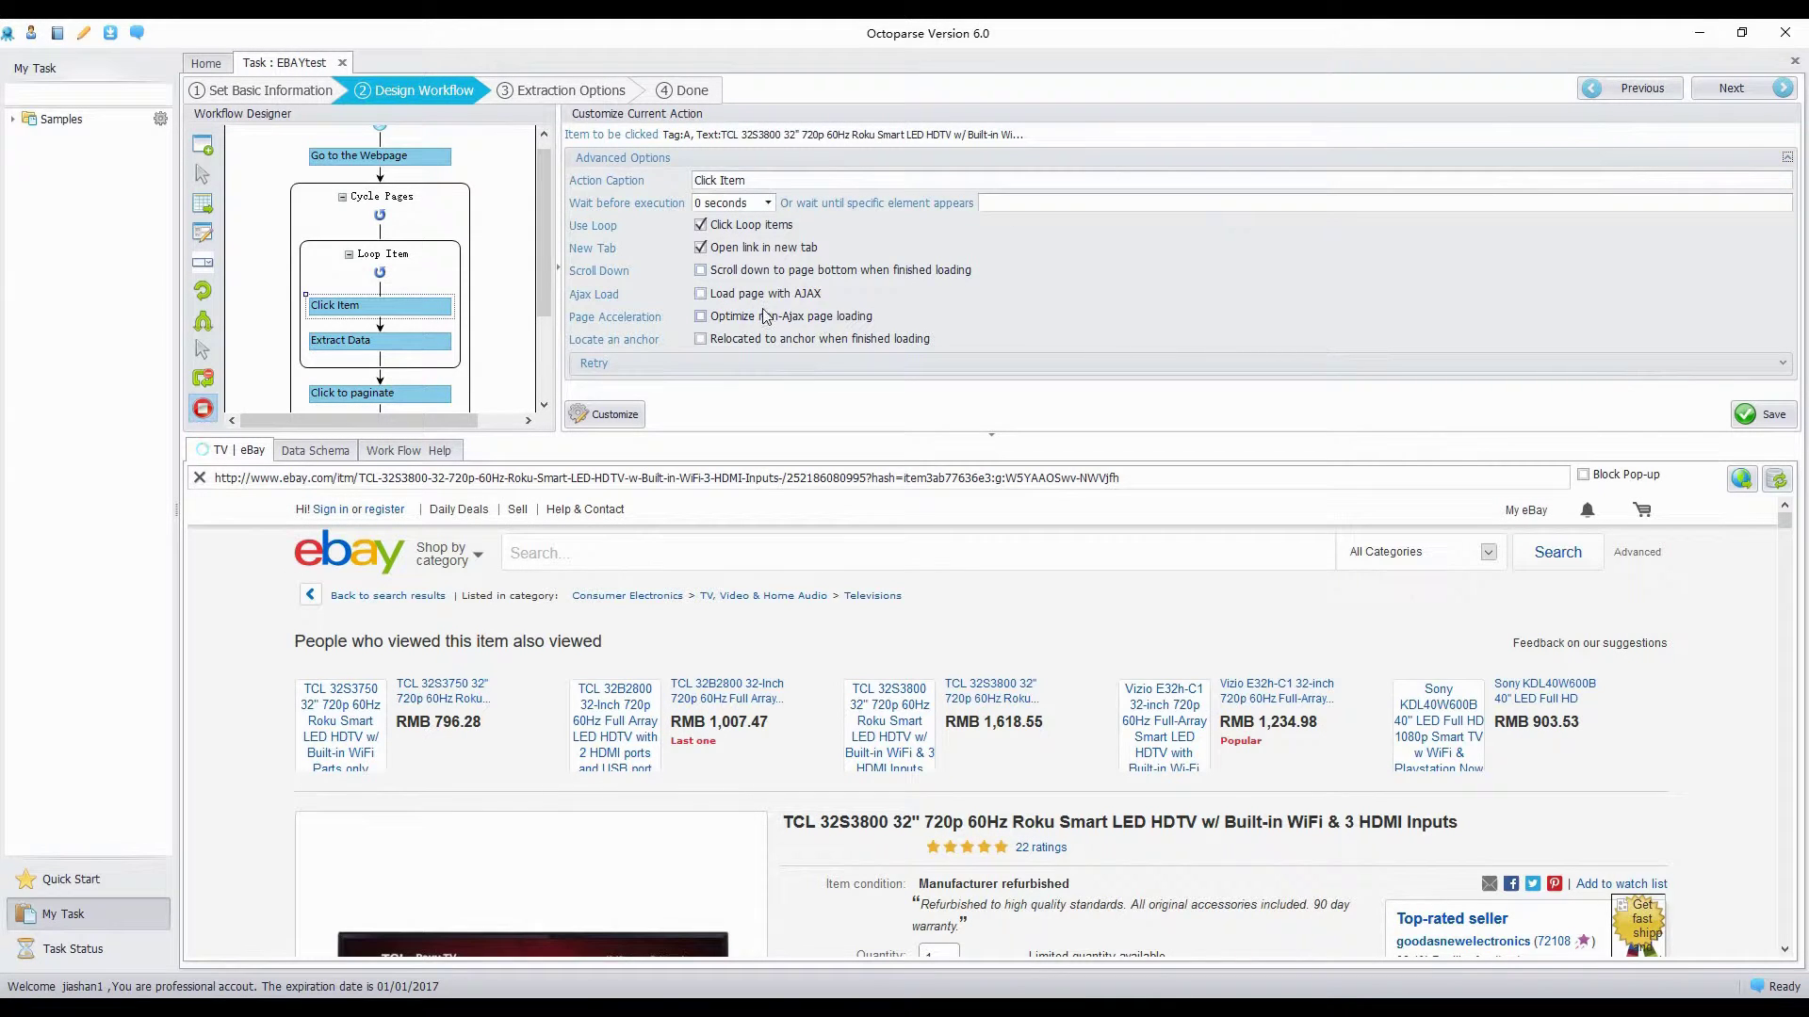
left_click(700, 293)
left_click(1278, 296)
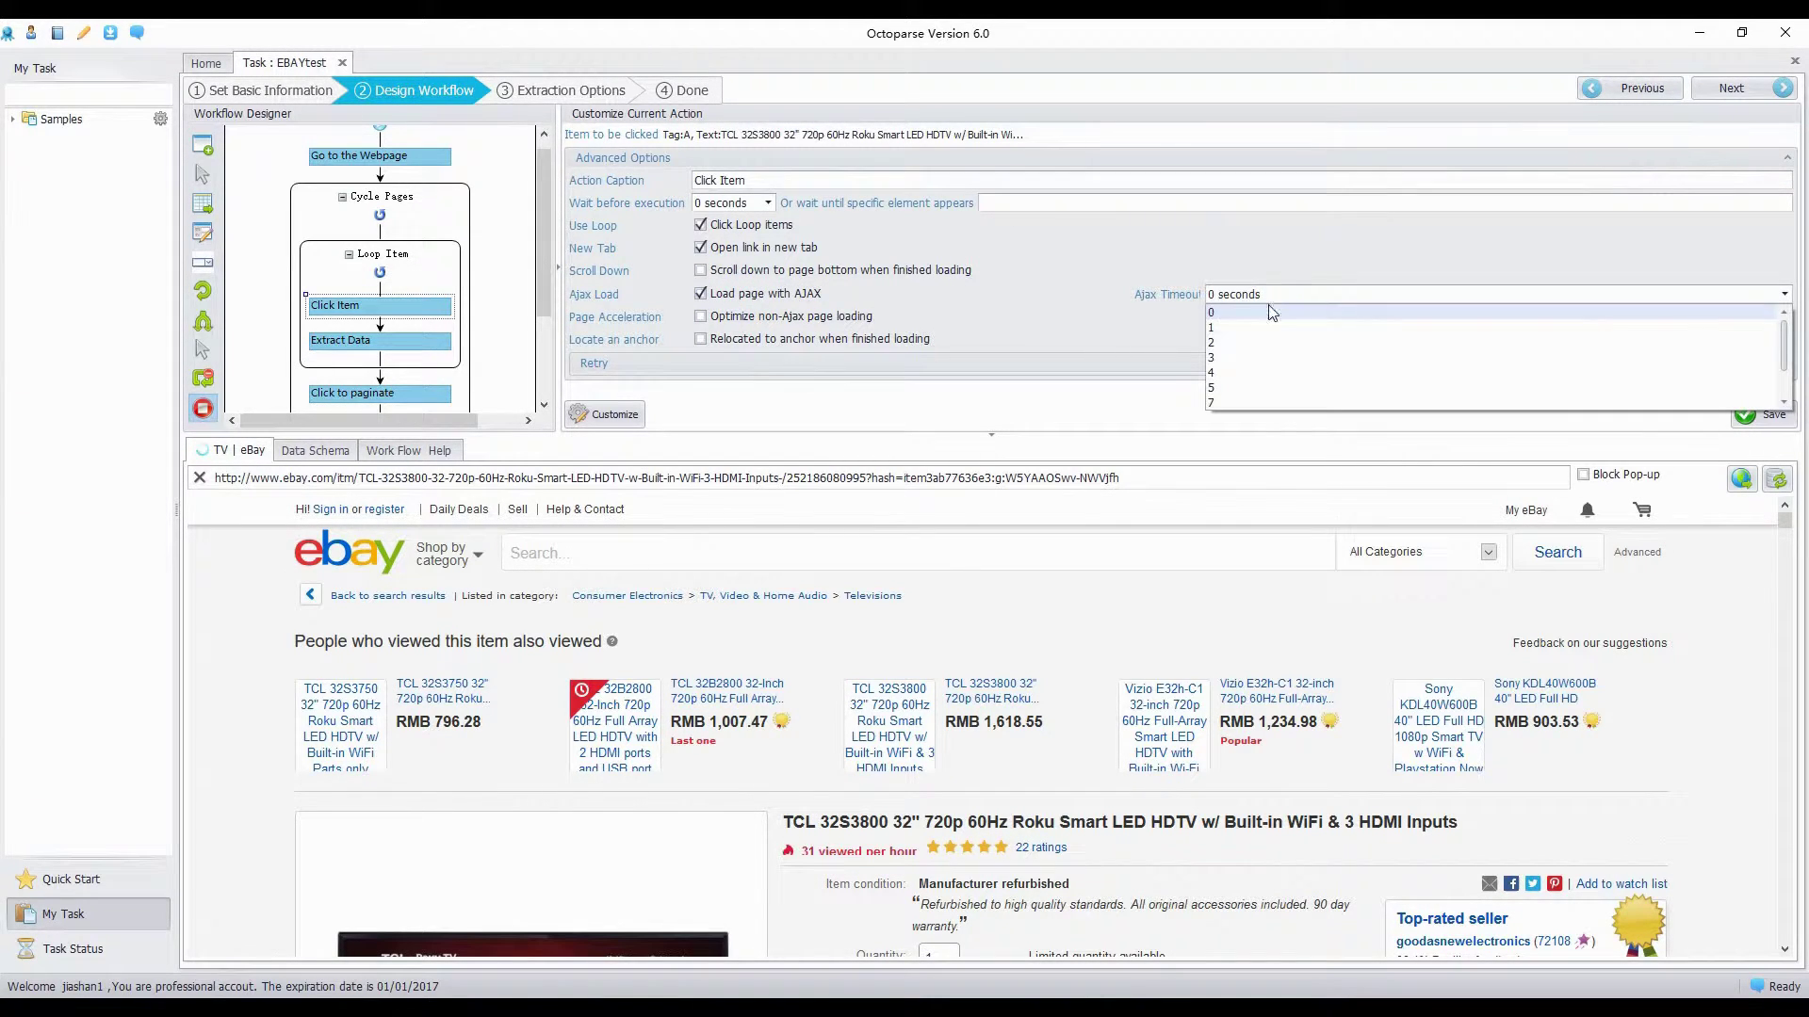
scroll(1239, 382, "down", 2)
left_click(1245, 379)
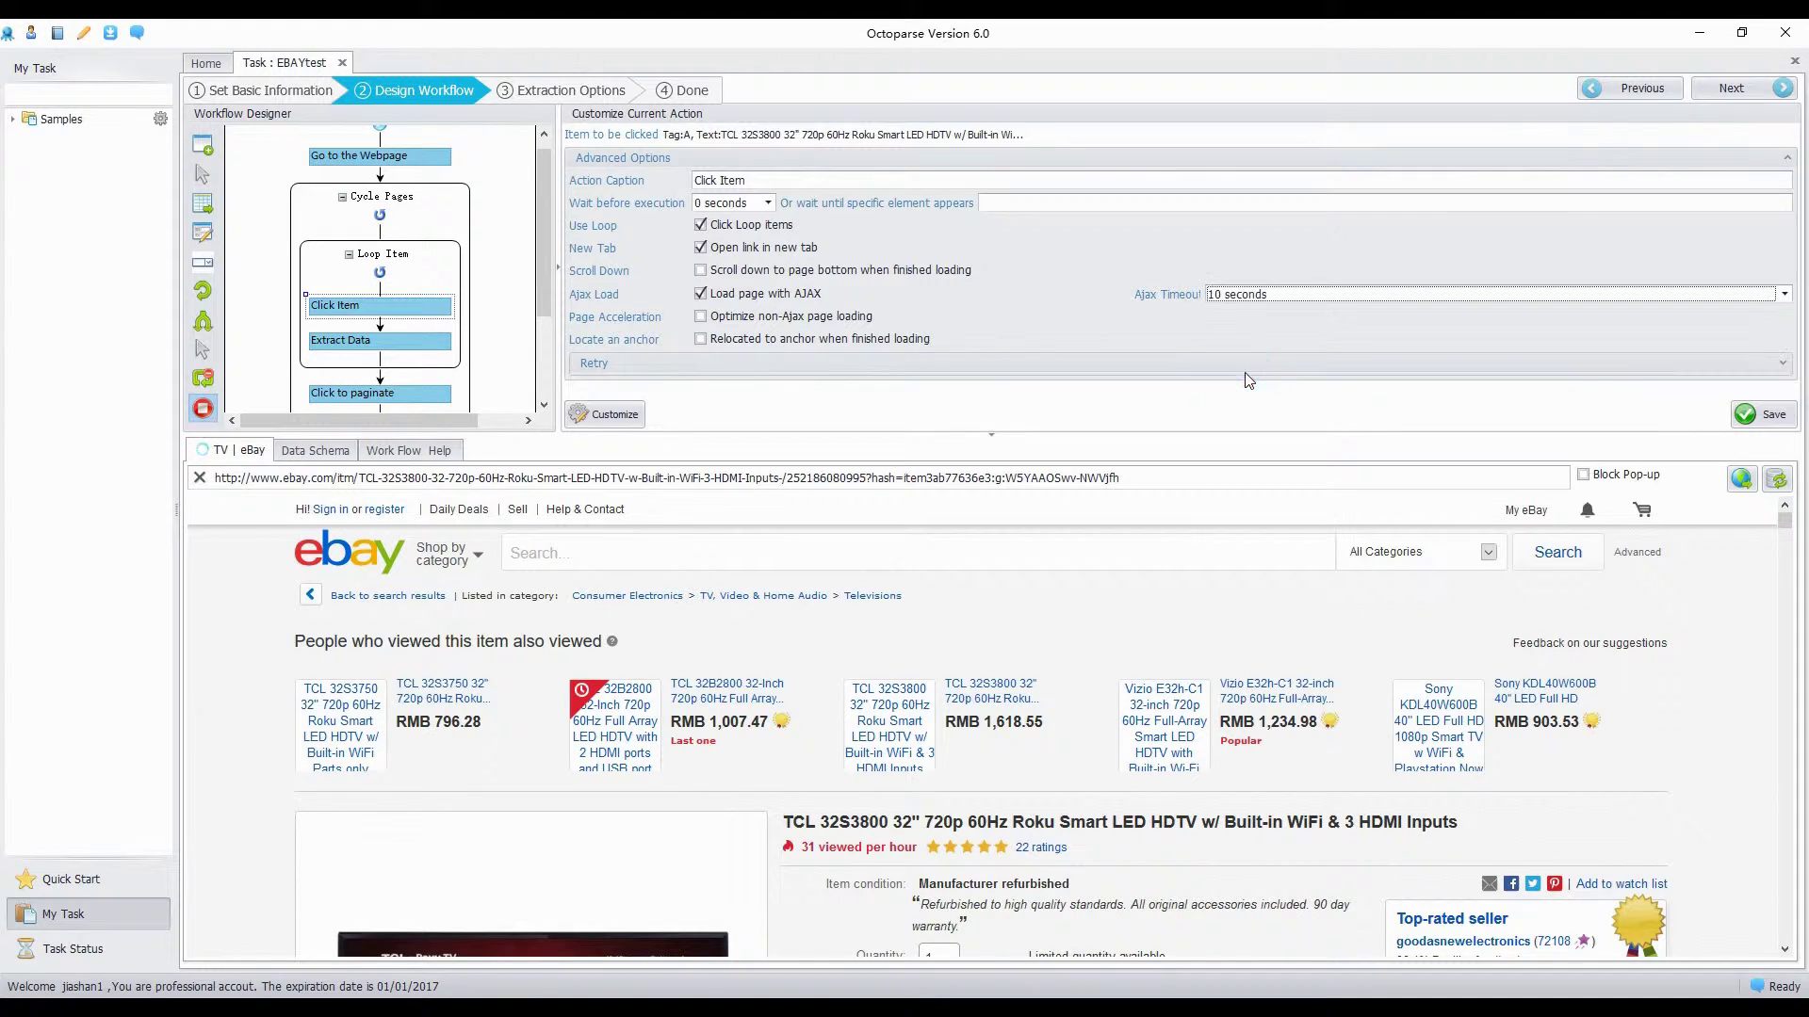
- Review the Click to paginate step's advanced AJAX options and save the task
scroll(436, 312, "down", 1)
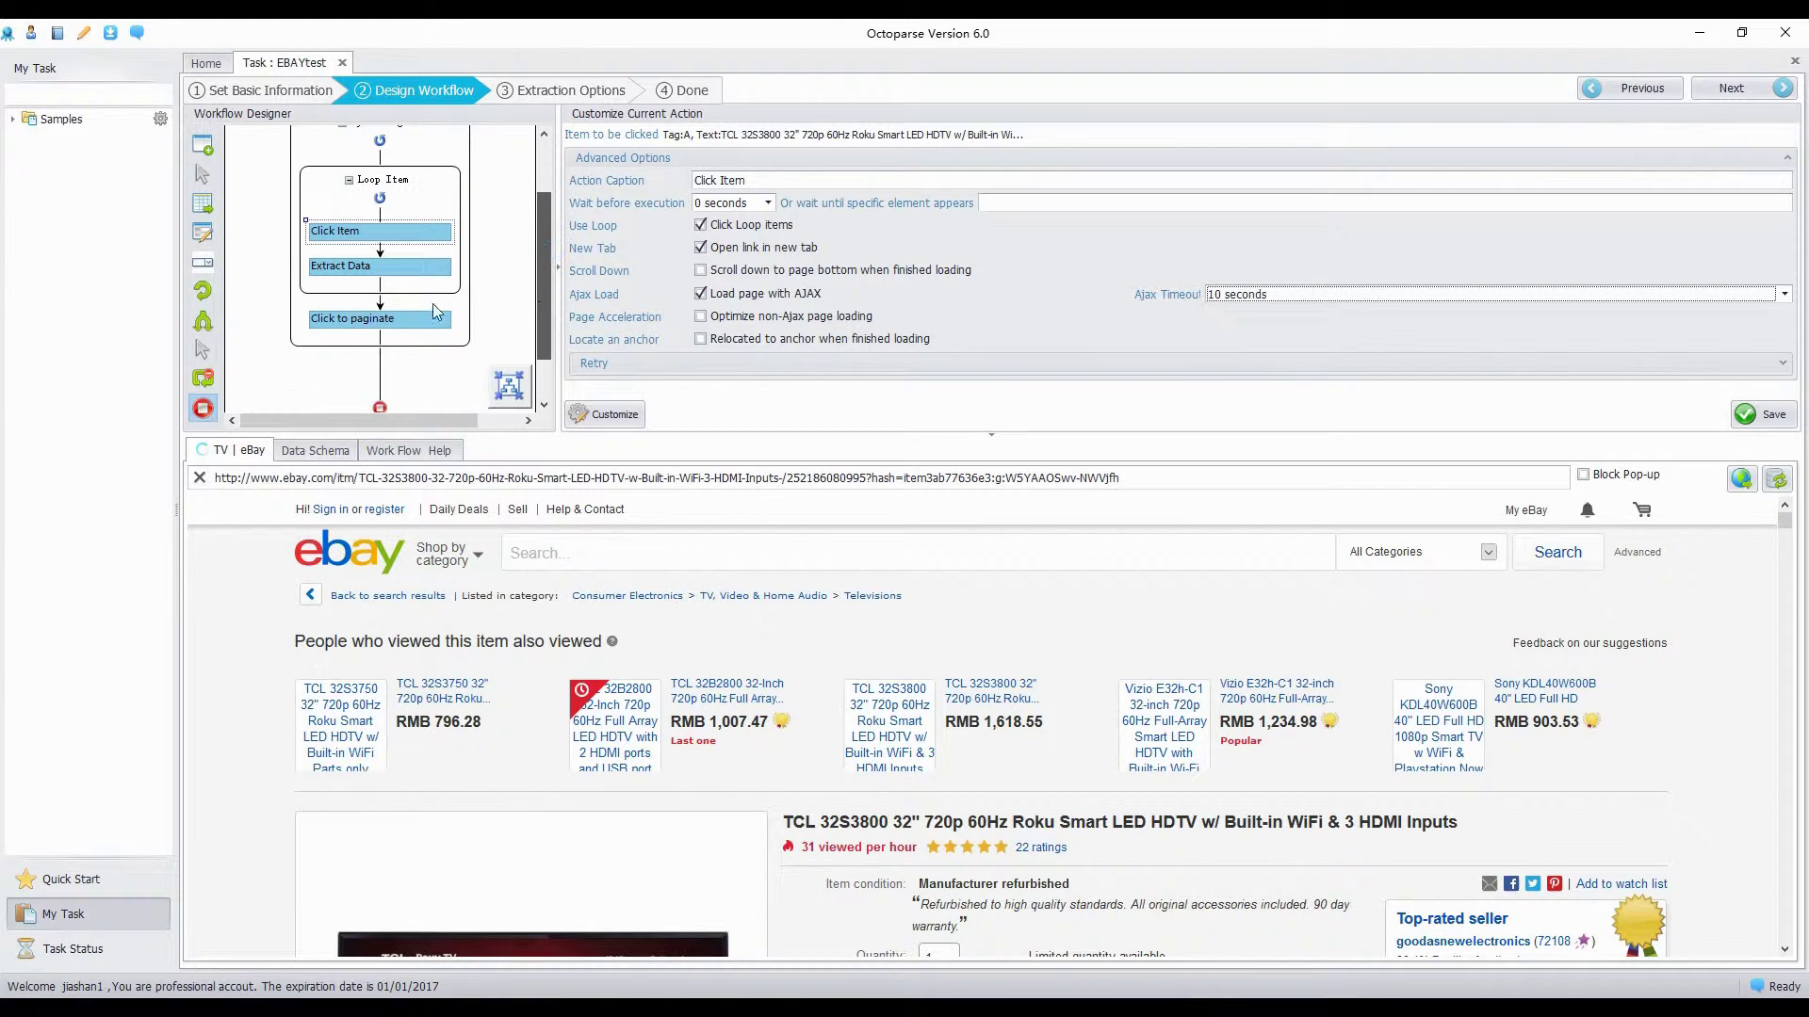
left_click(436, 312)
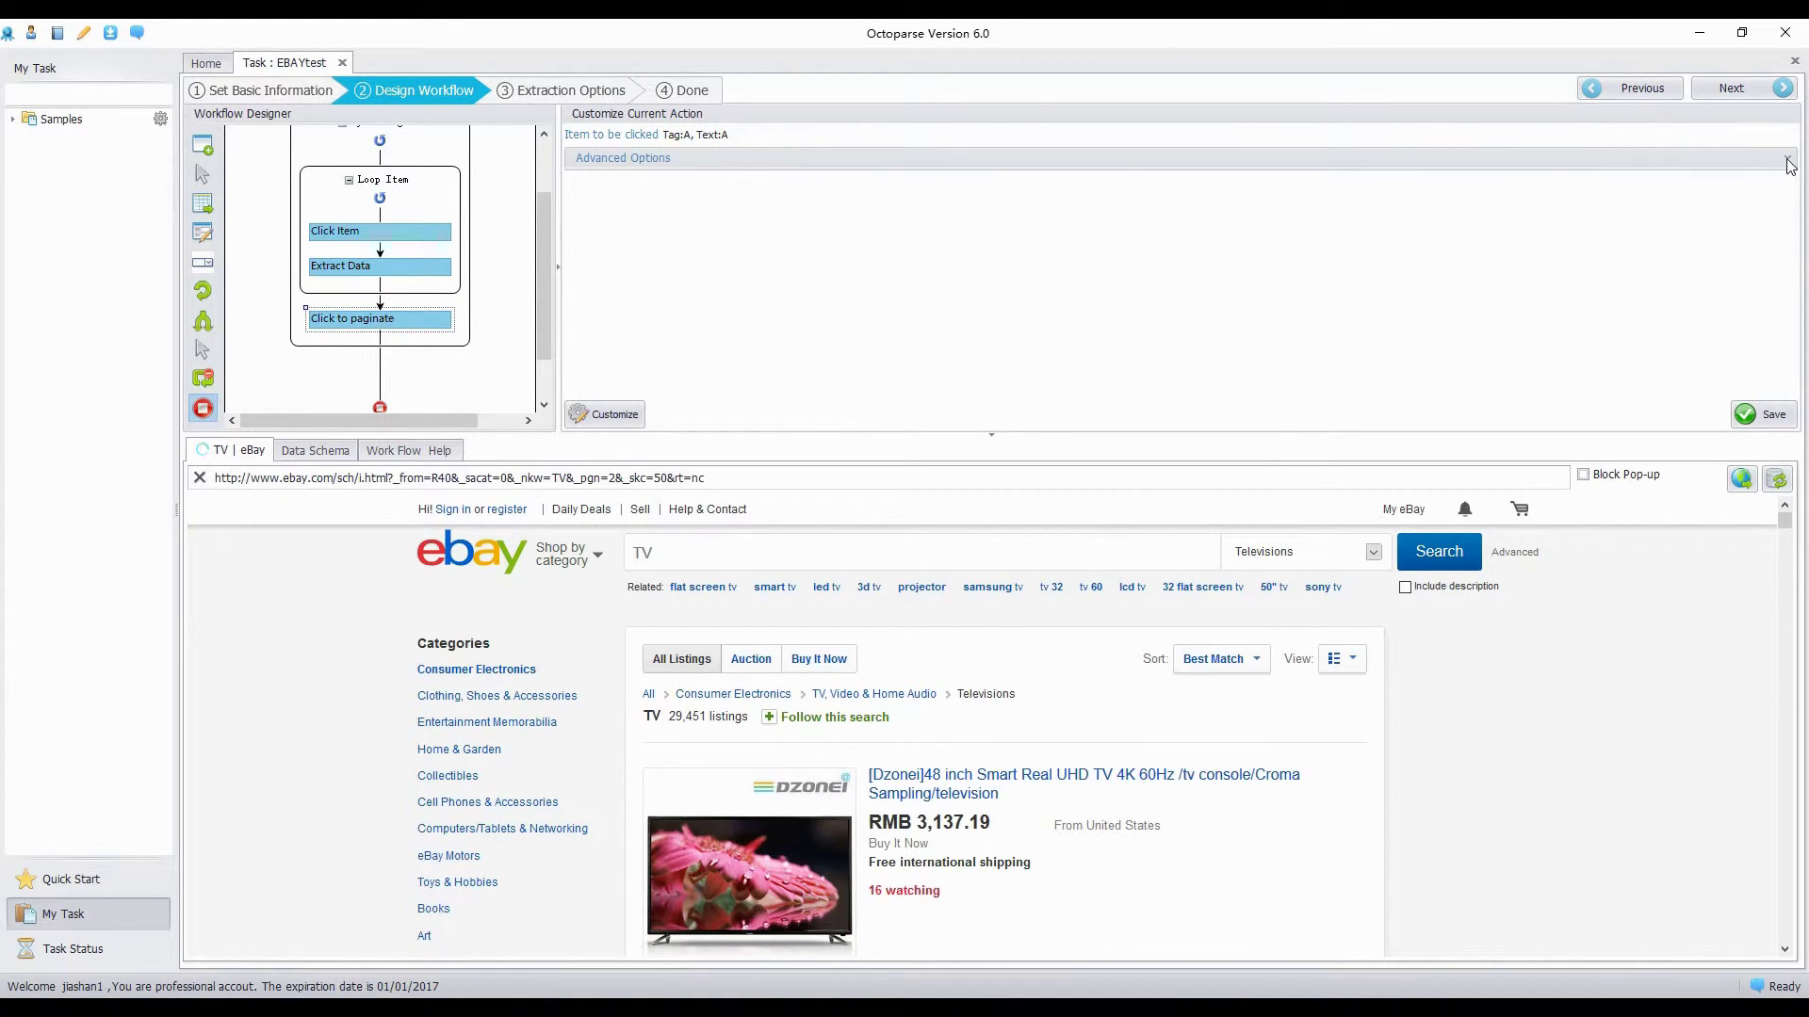
left_click(1788, 160)
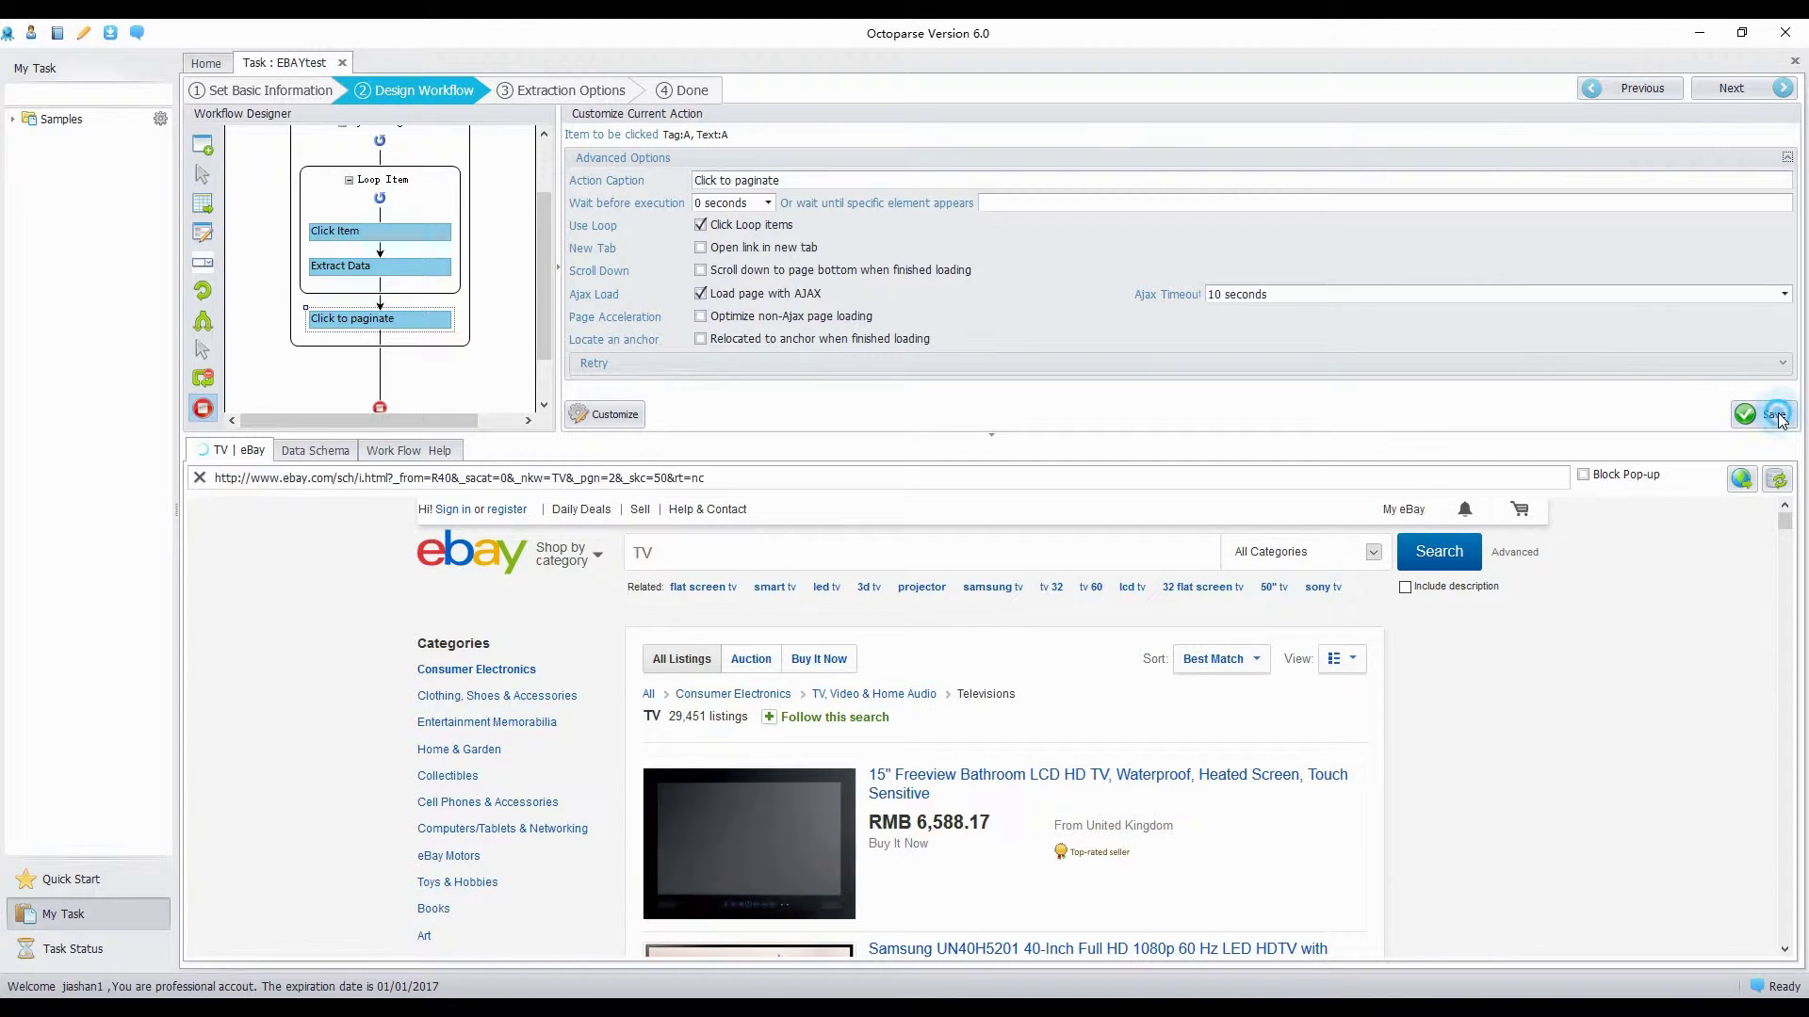
left_click(1776, 415)
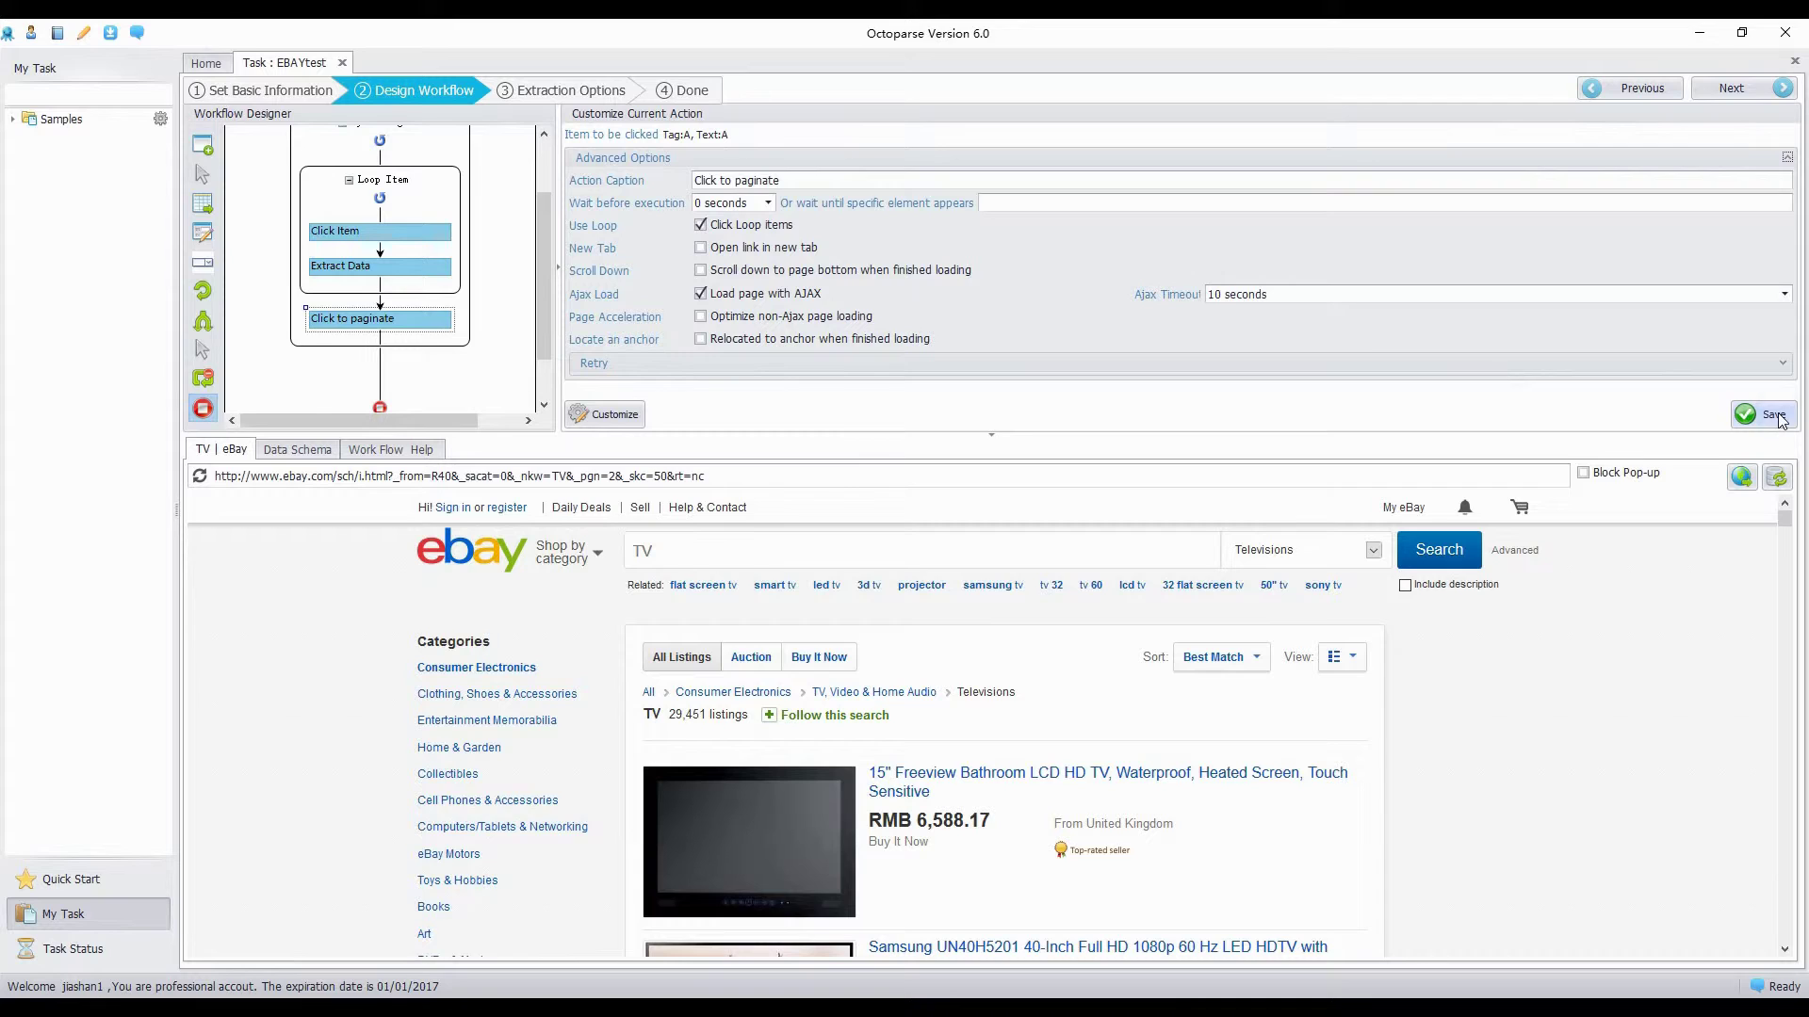
left_click(1776, 416)
- Disable image loading, save the task, and start a Local Extraction run
left_click(1732, 89)
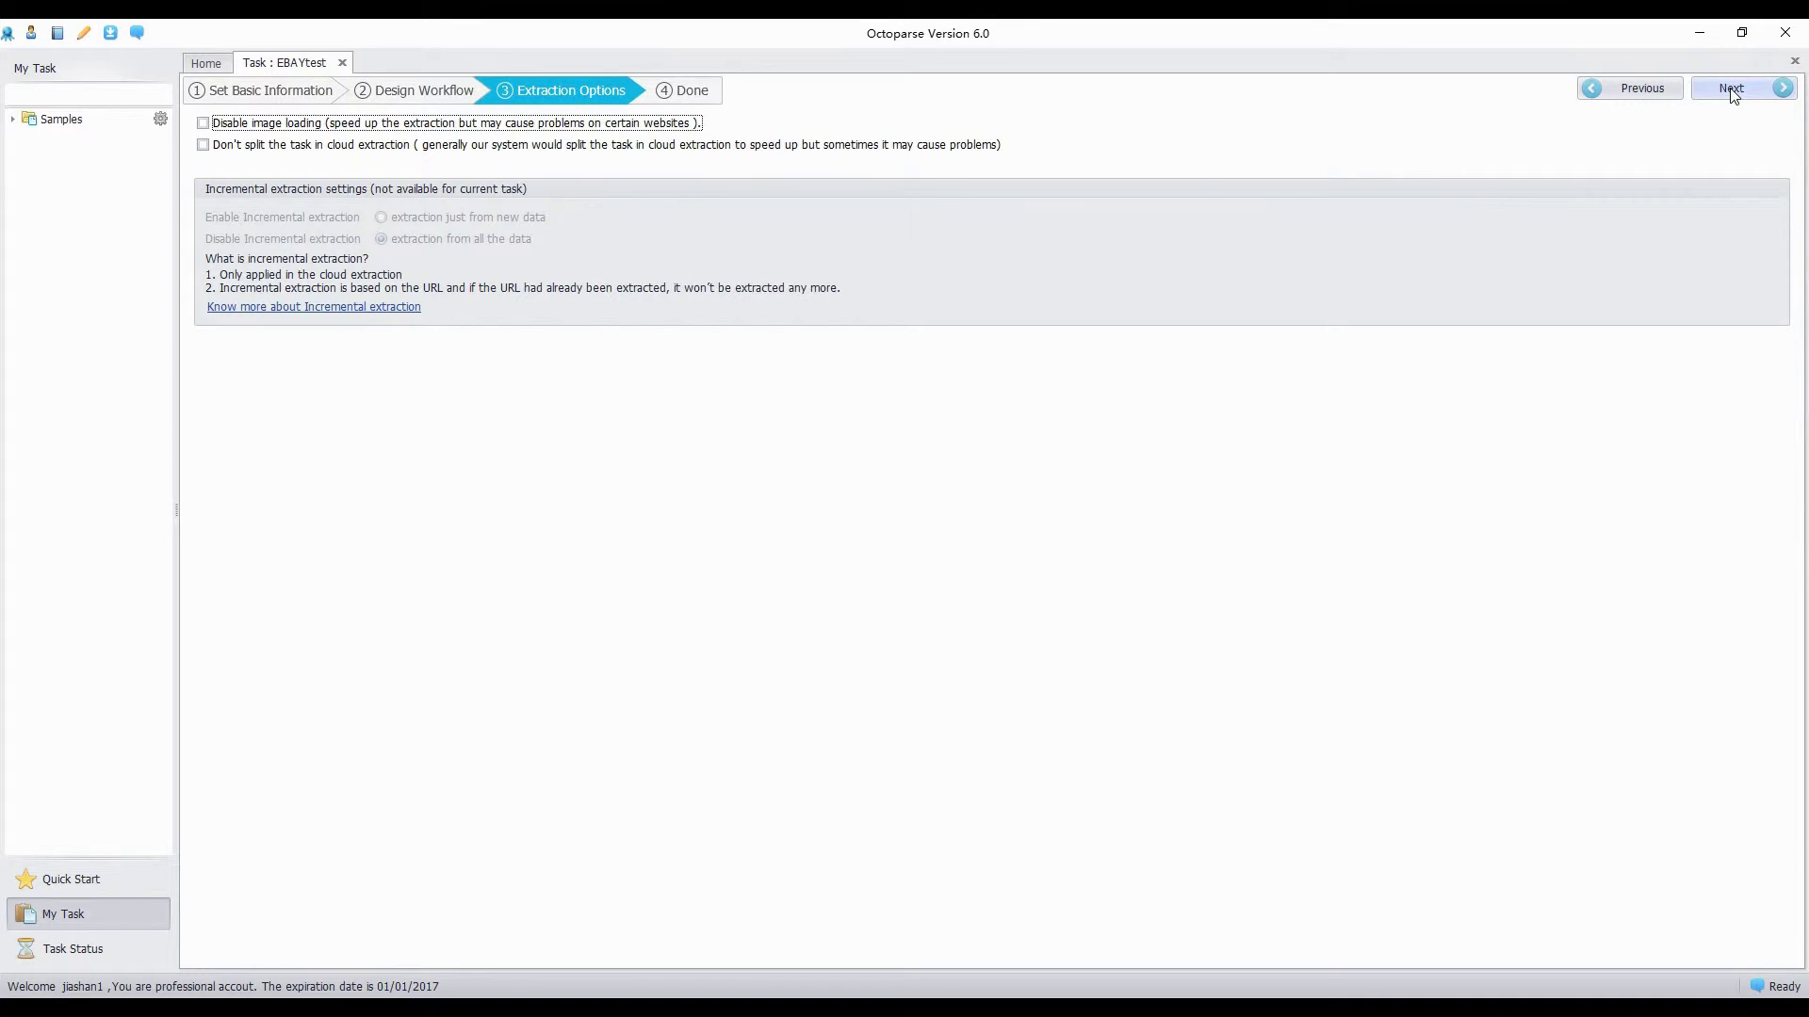
left_click(566, 124)
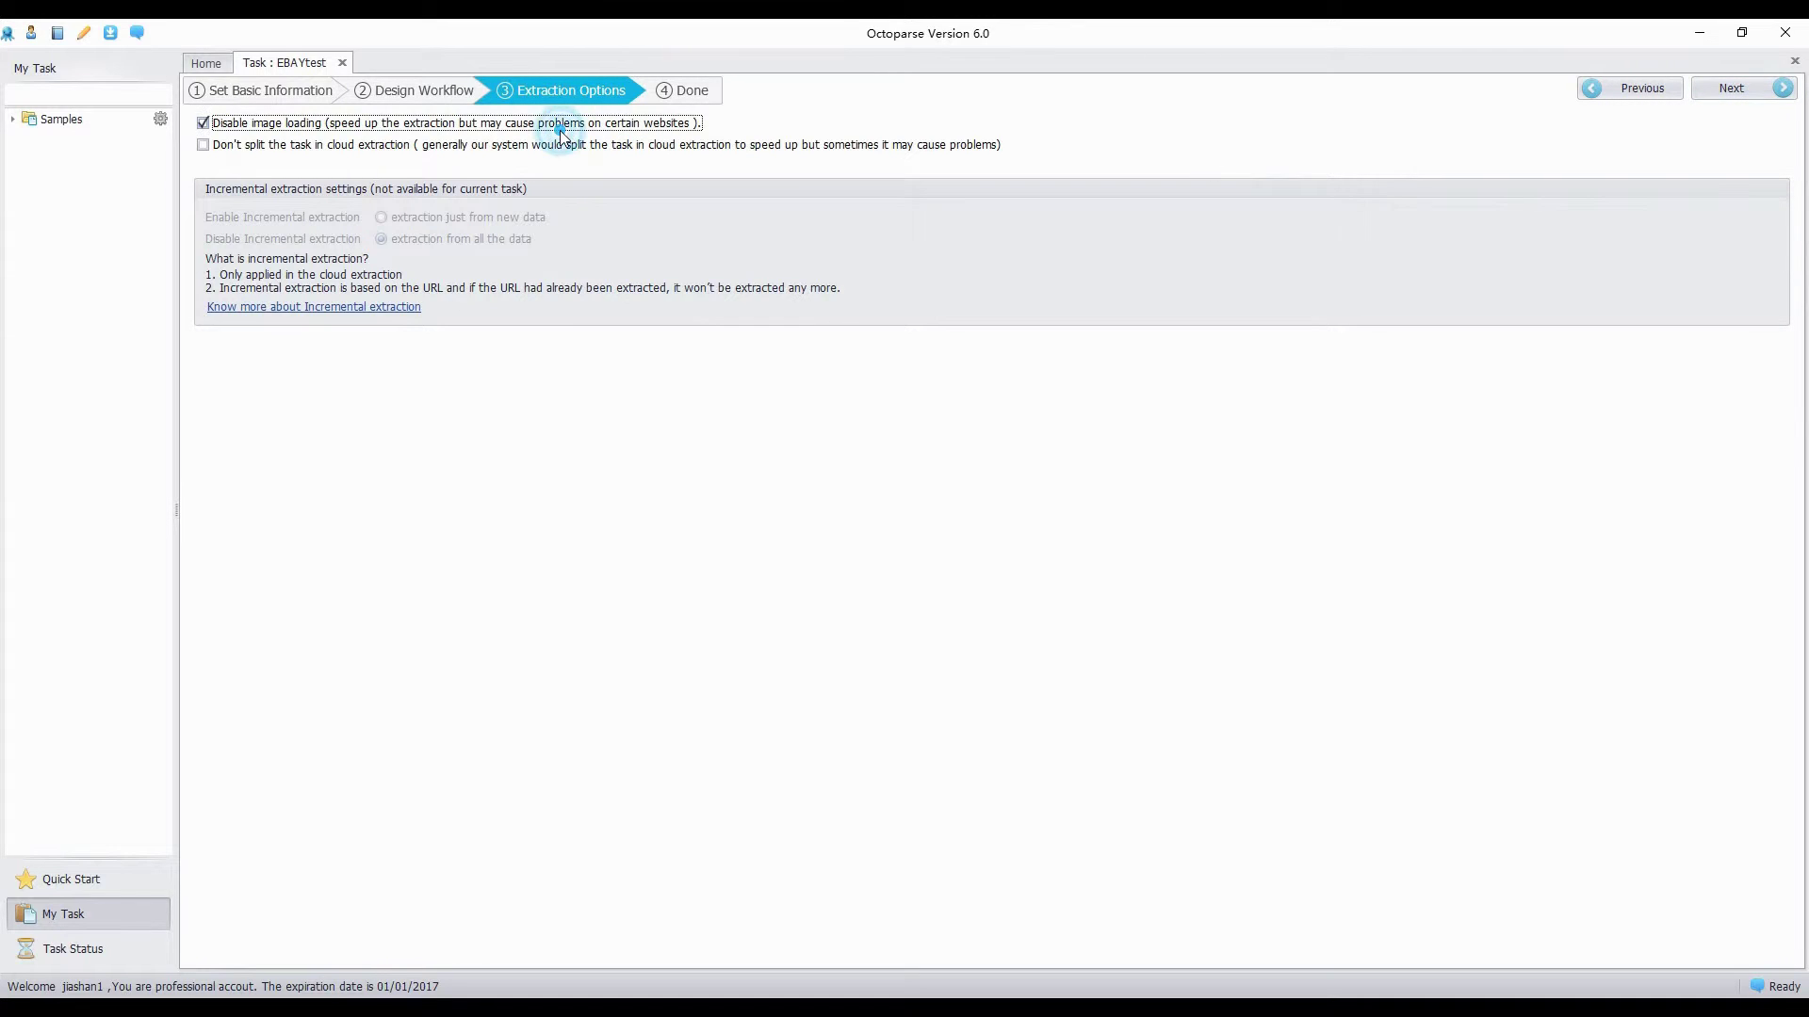
left_click(1768, 90)
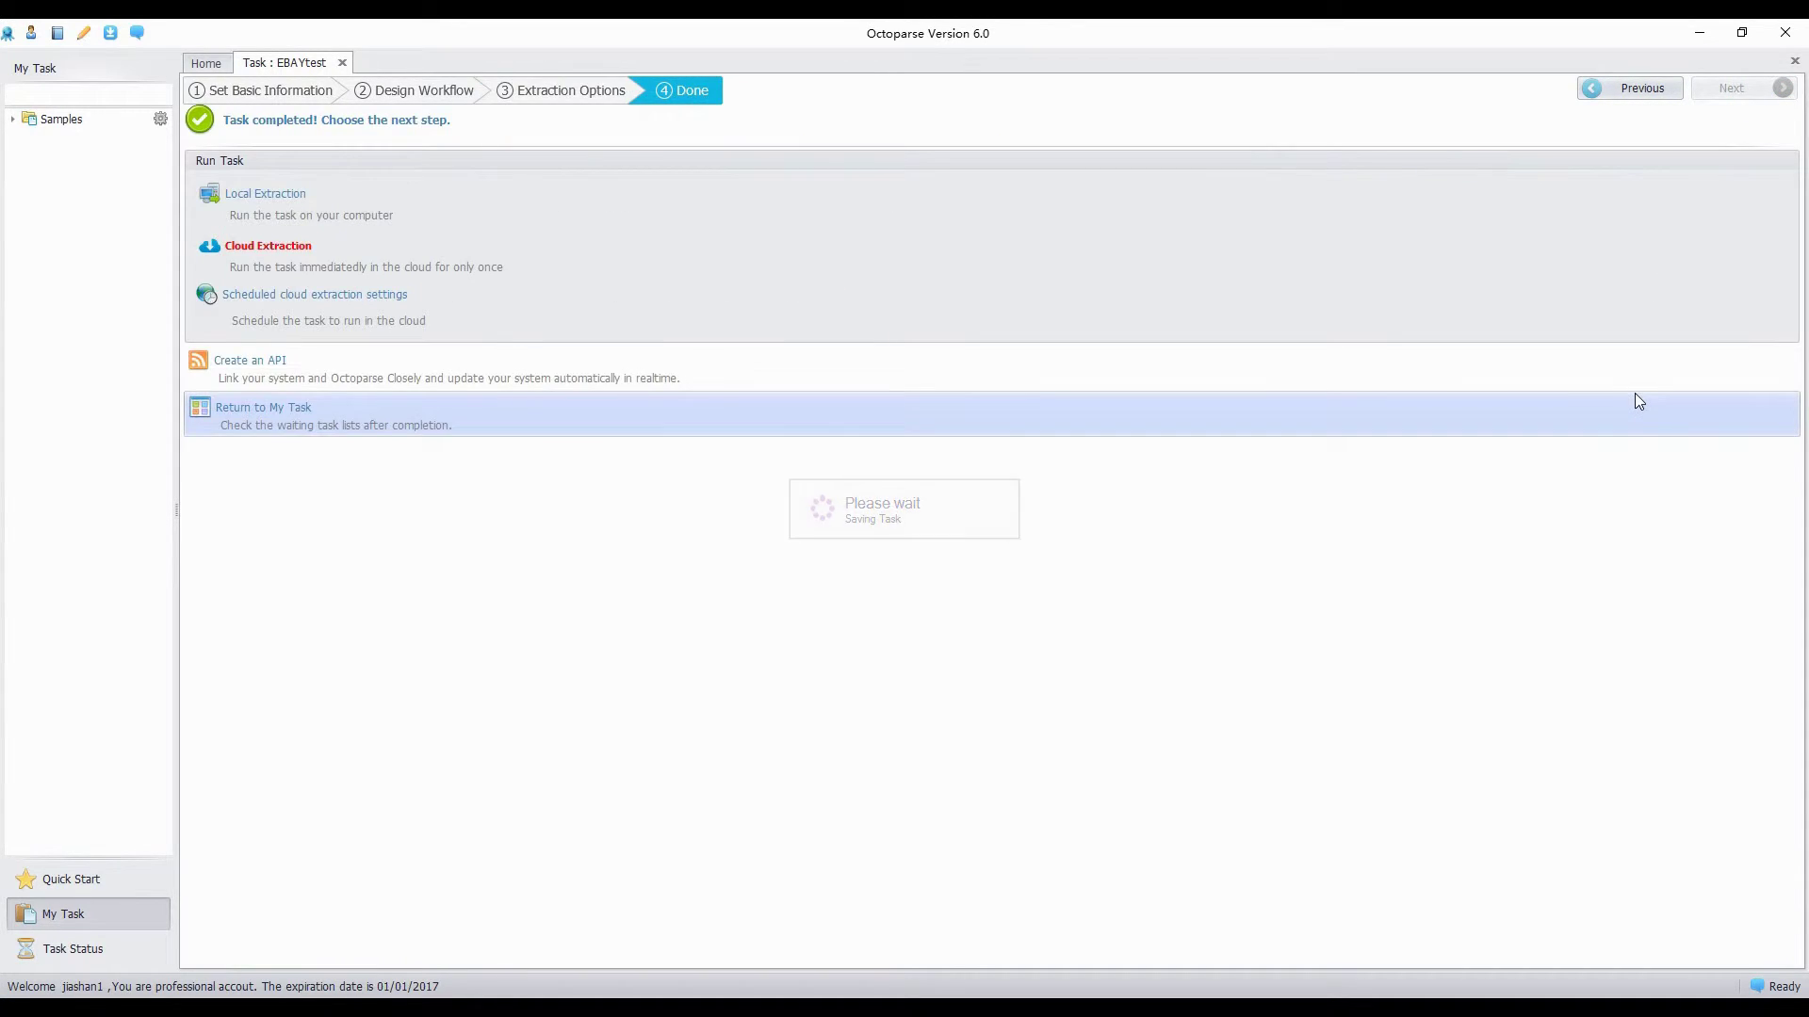
left_click(268, 200)
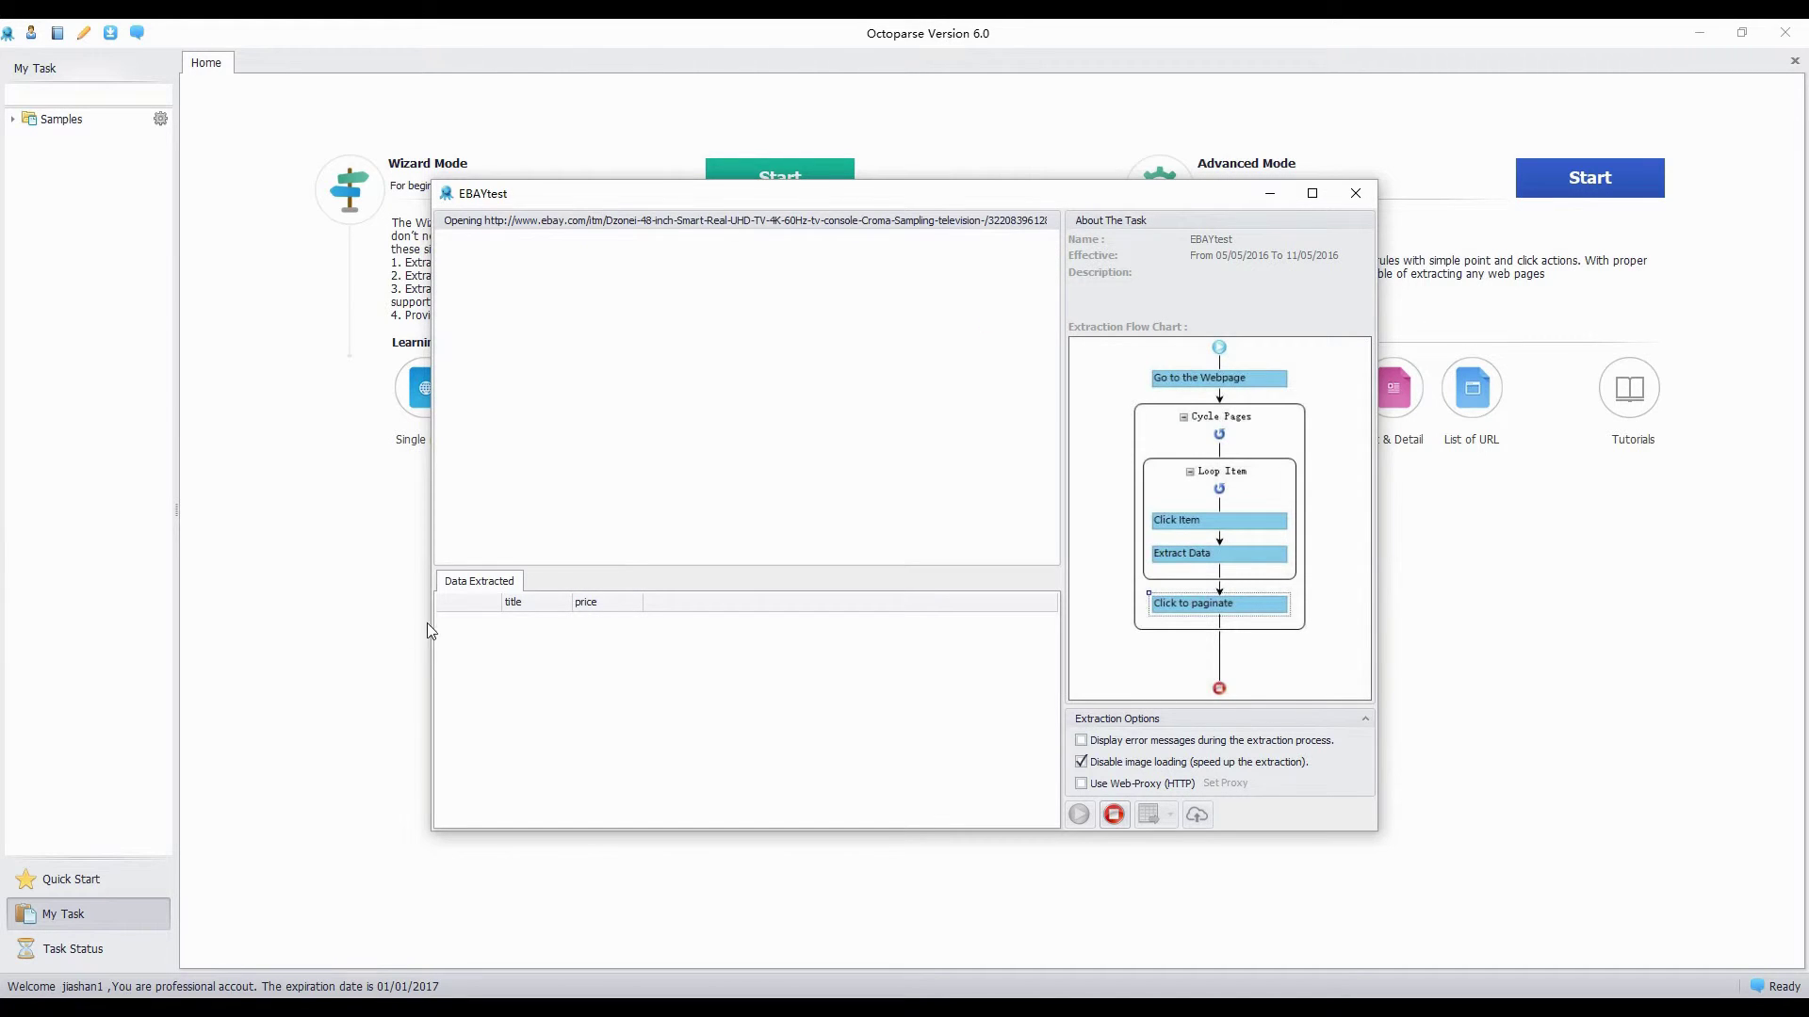
- Widen the title column in Data Extracted to show the full Dzonei 48 inch Smart TV title
left_click_drag(638, 598, 836, 599)
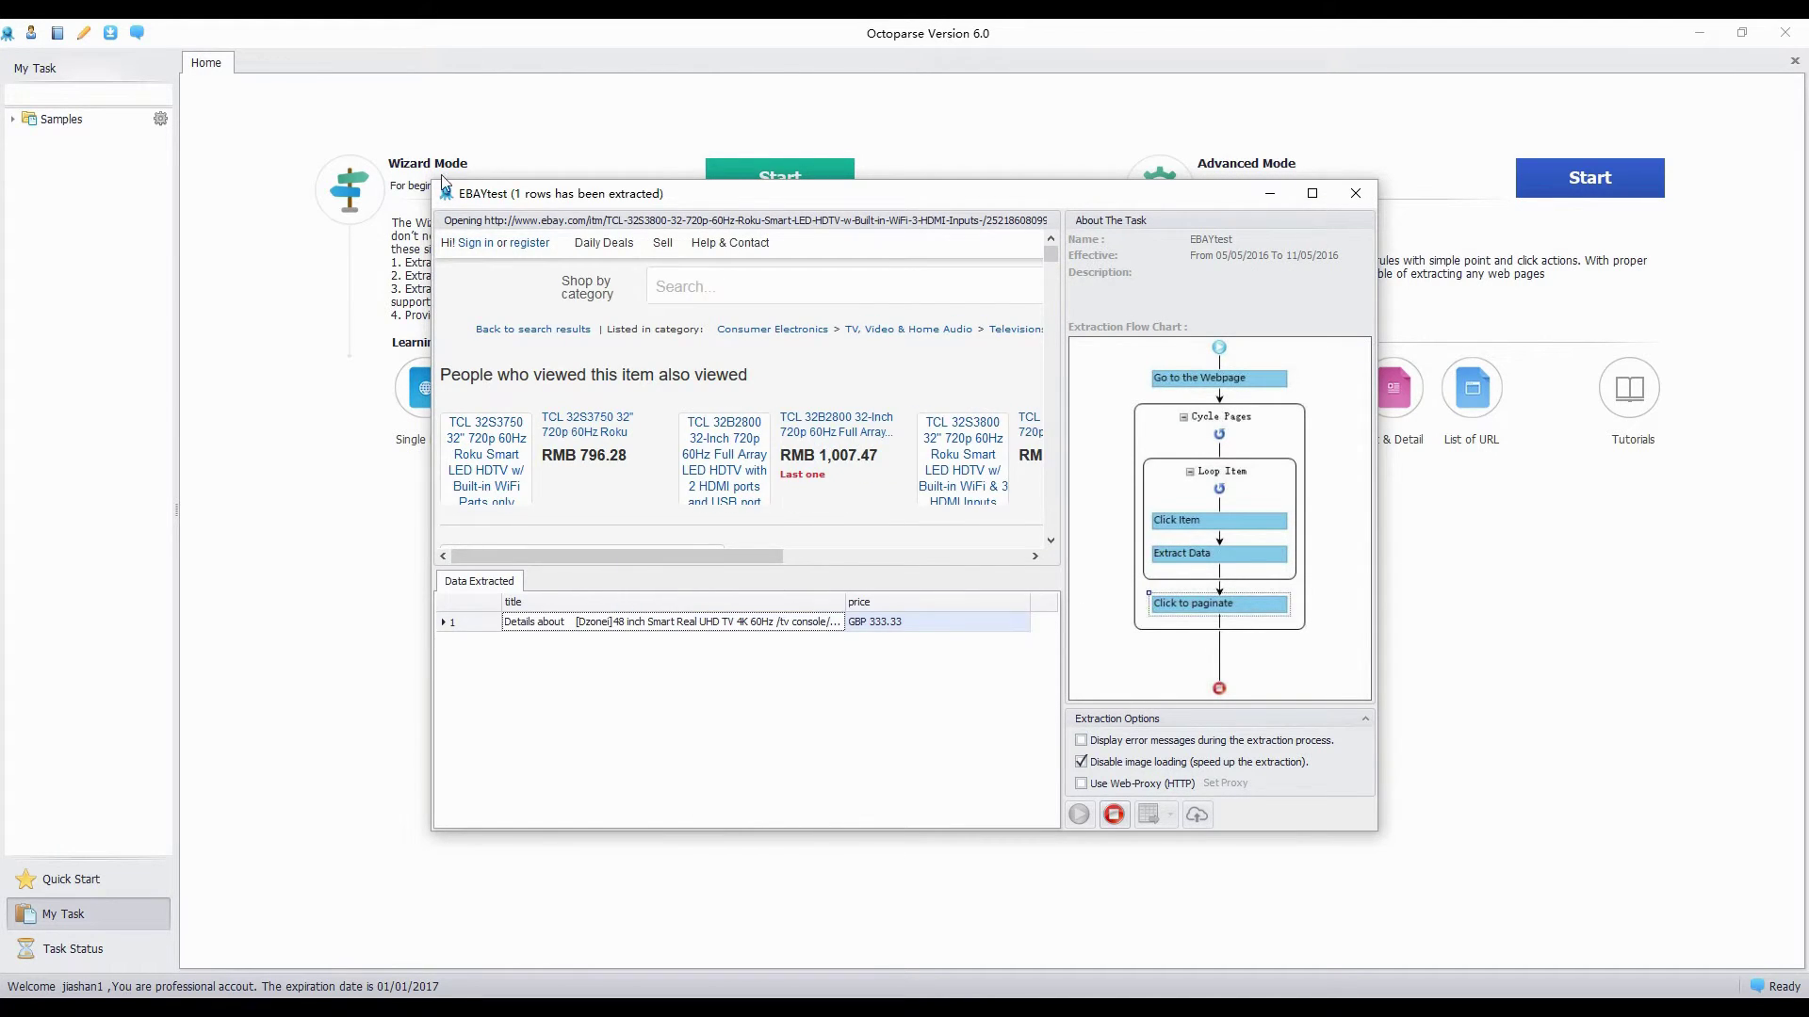
left_click_drag(722, 577, 808, 577)
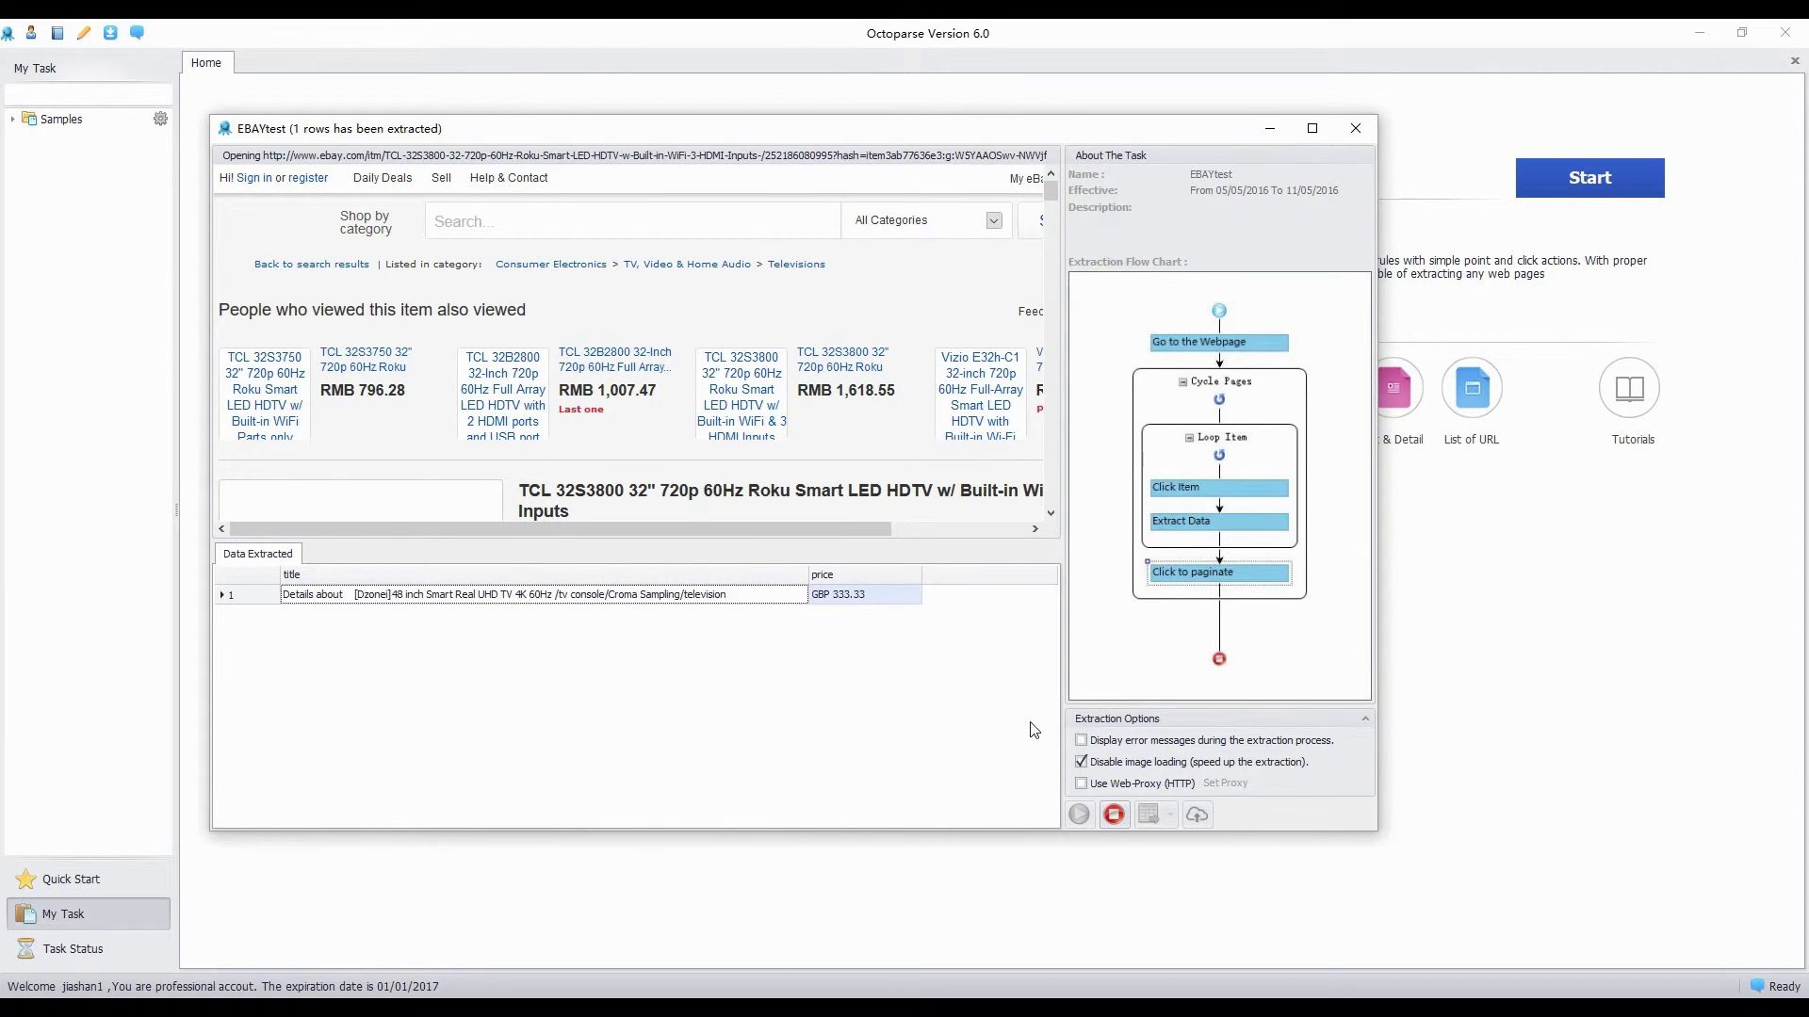